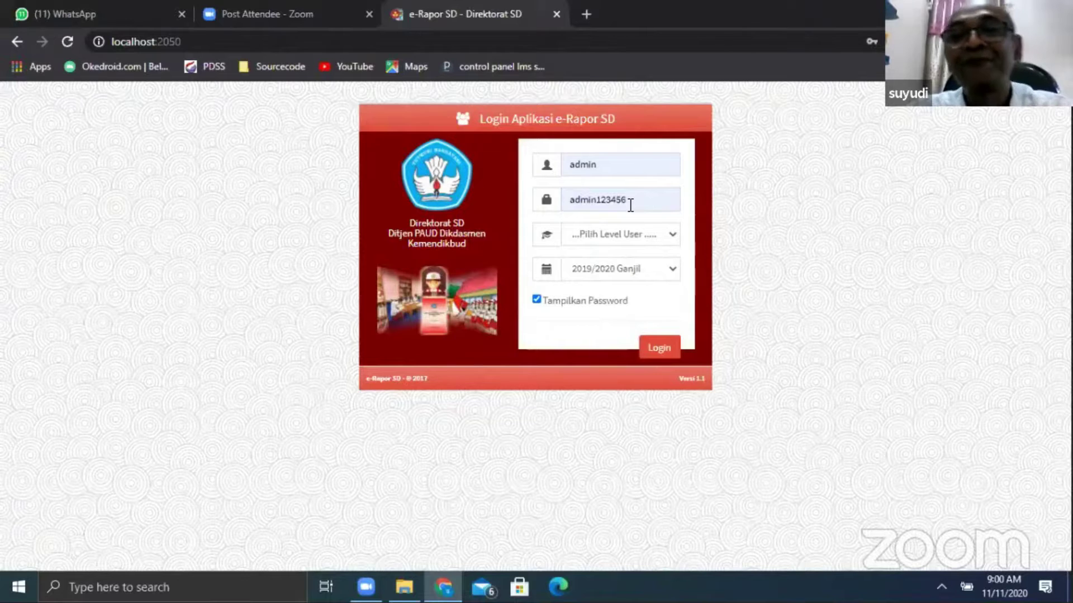
# Step: Log in at the Admin user level for 2019/2020 Ganjil and synchronise the semester data from Dapodik
pyautogui.click(610, 238)
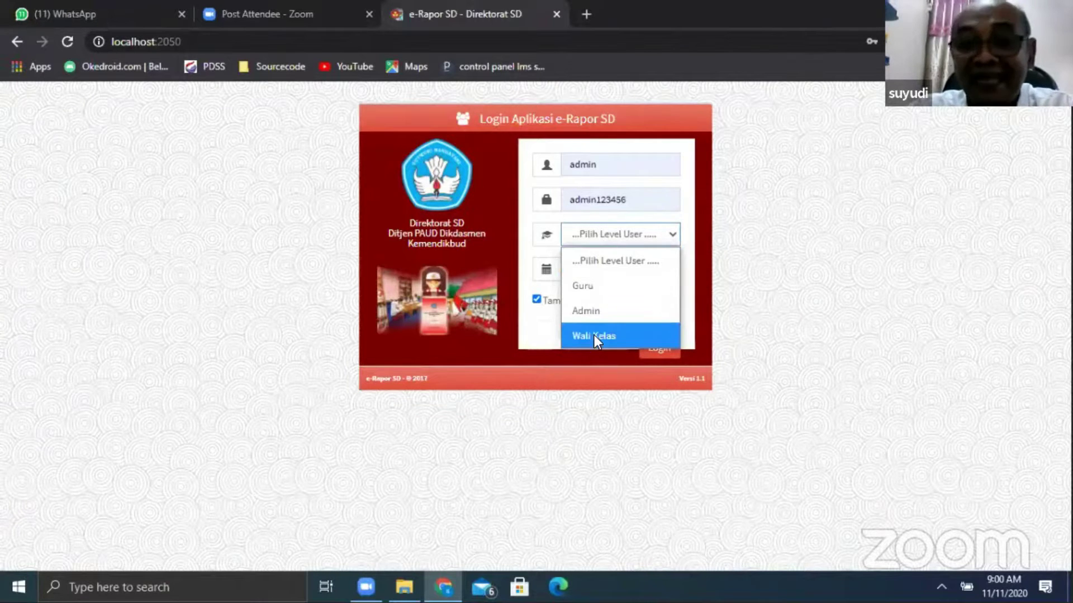
pyautogui.click(585, 312)
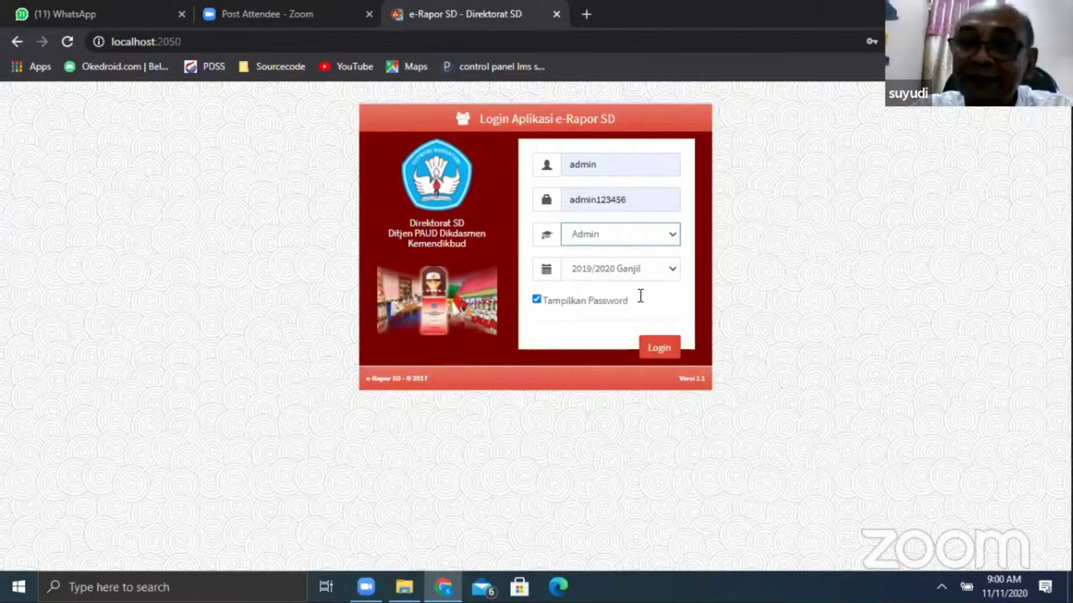
pyautogui.click(661, 352)
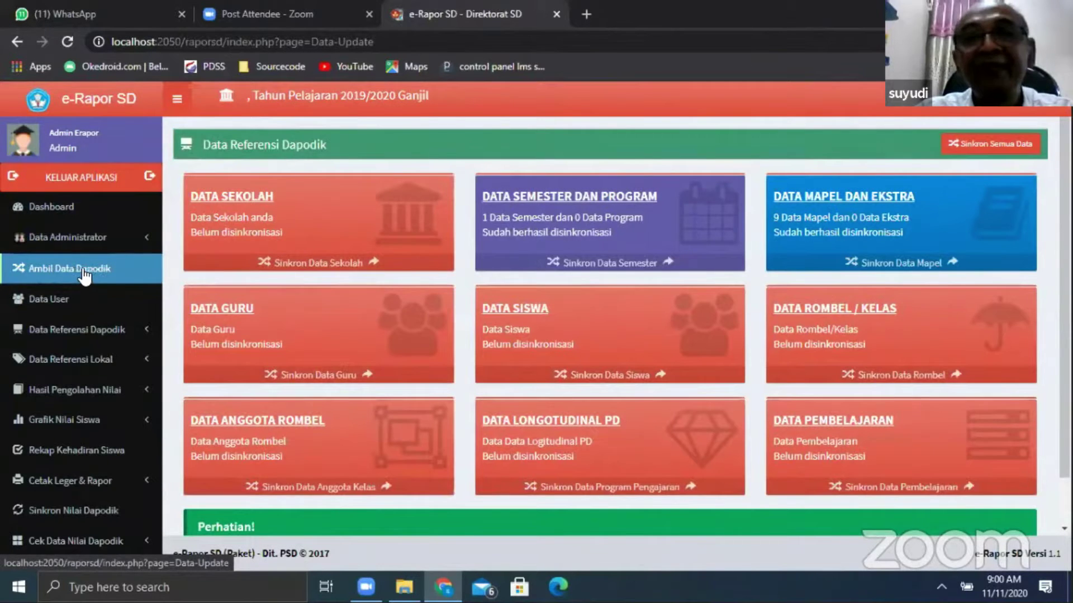
pyautogui.click(585, 264)
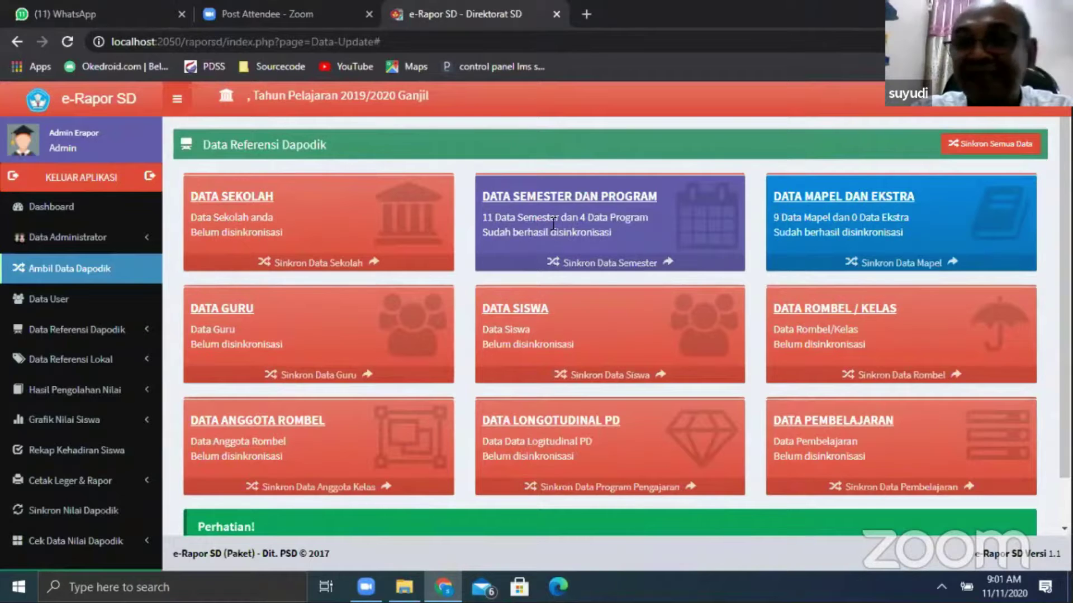
# Step: Log out, log back in as Admin for 2020/2021 Ganjil, and synchronise all Dapodik reference data
pyautogui.click(111, 184)
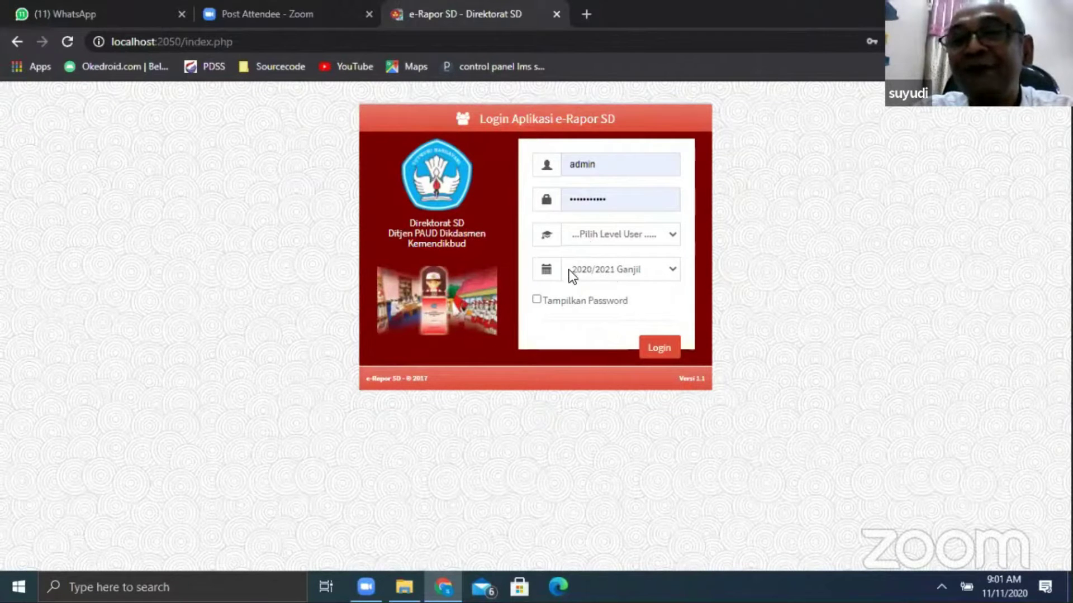
pyautogui.click(613, 243)
pyautogui.click(594, 309)
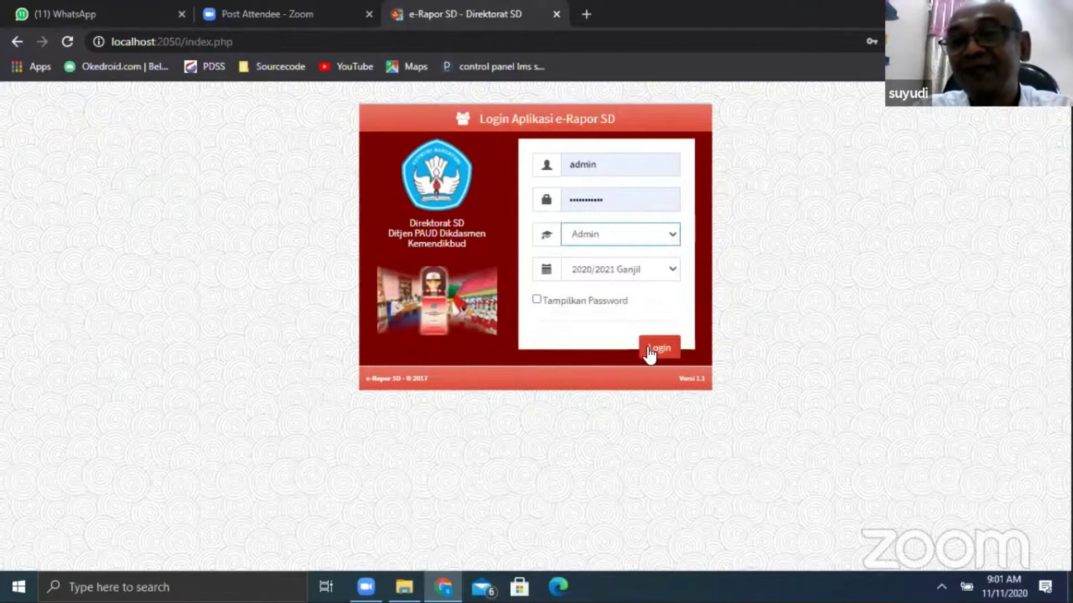
pyautogui.click(650, 351)
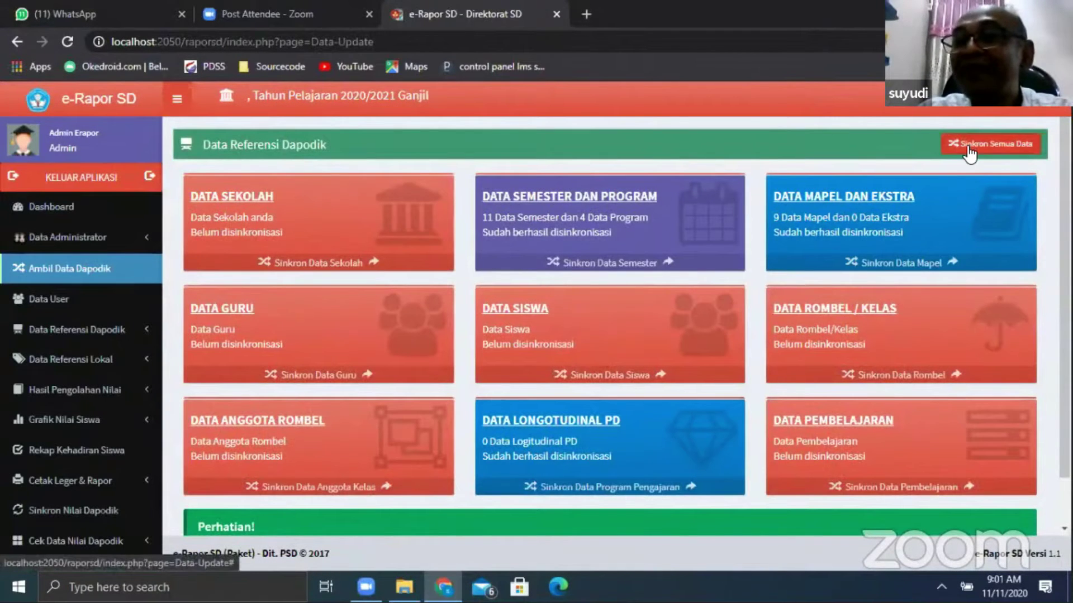
pyautogui.click(969, 150)
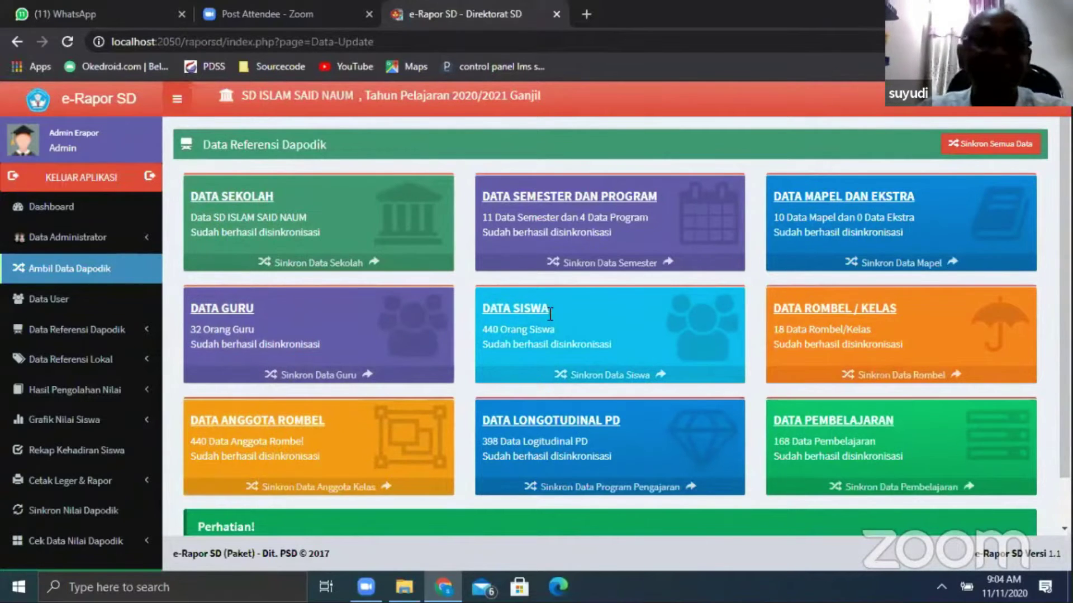
# Step: Regenerate the Guru and Wali Kelas user accounts and review both user lists
pyautogui.click(31, 296)
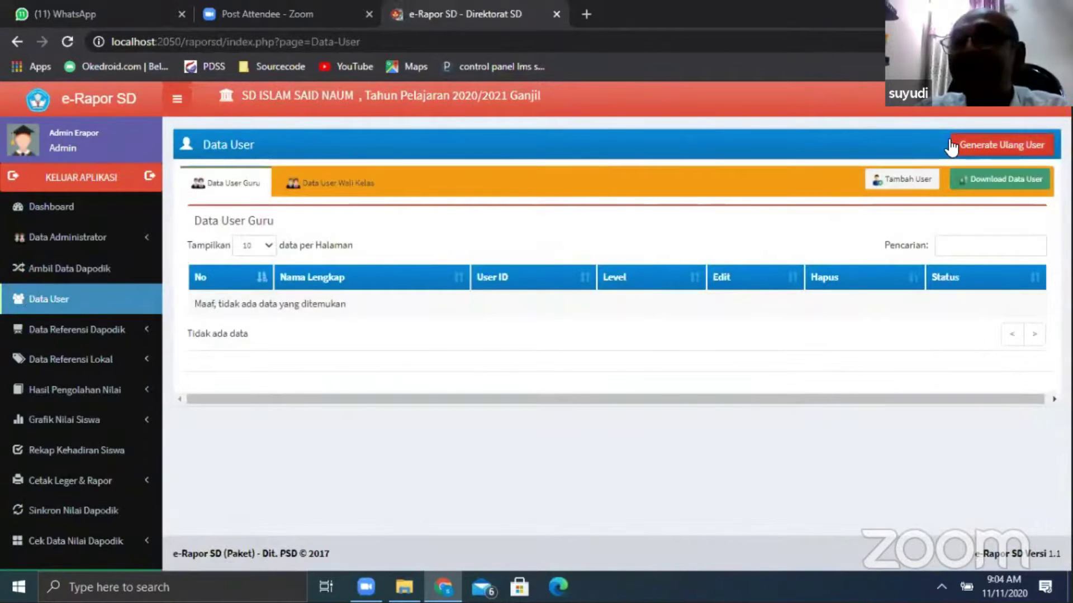
pyautogui.click(1010, 158)
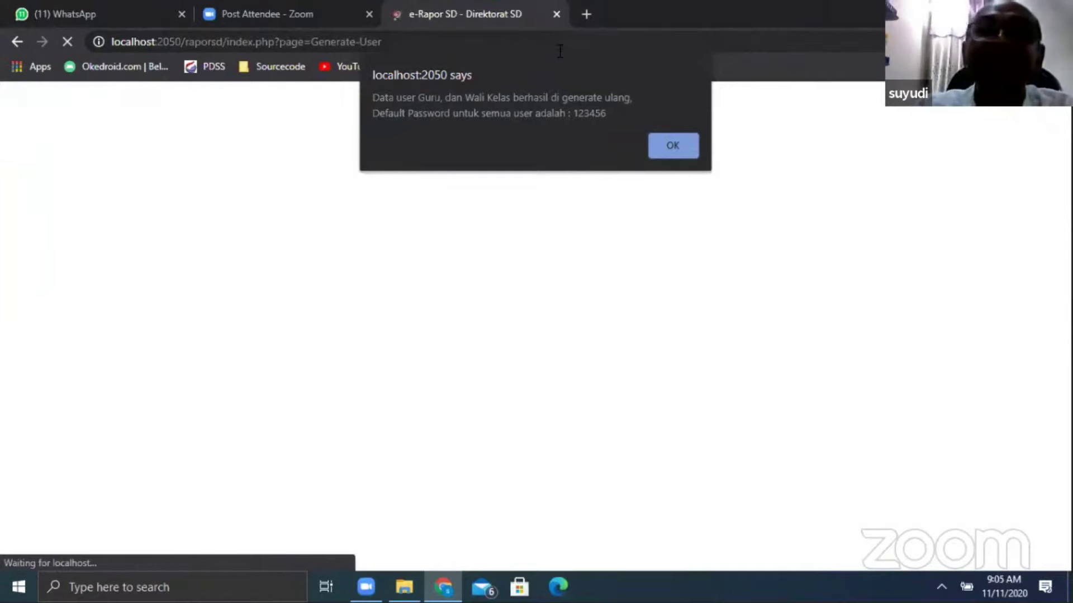
pyautogui.click(669, 146)
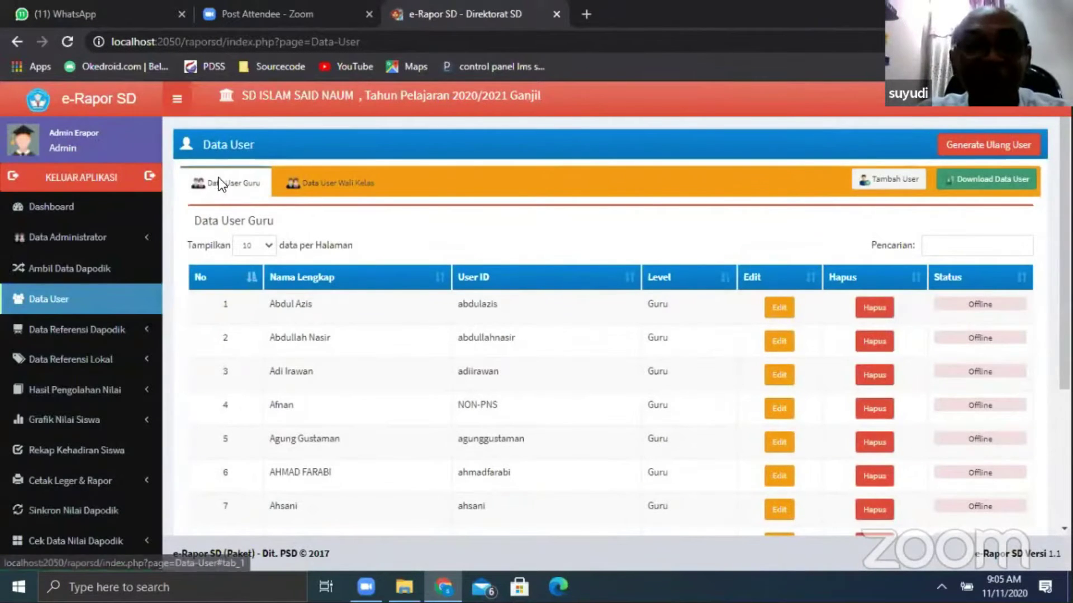
pyautogui.click(325, 190)
pyautogui.click(249, 188)
pyautogui.click(333, 192)
pyautogui.click(263, 193)
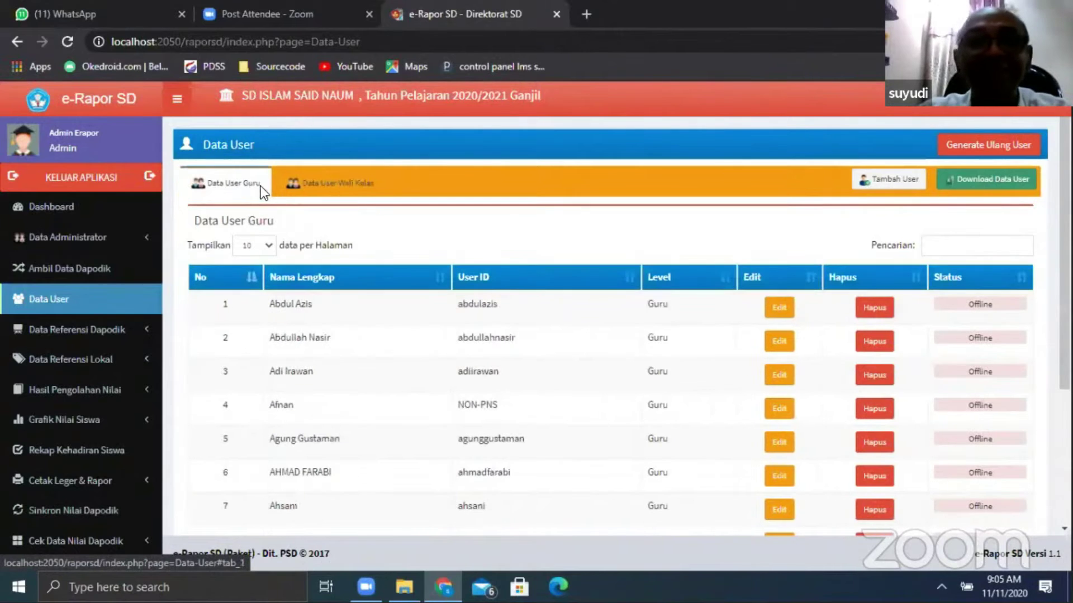
# Step: Open the Data Mata Pelajaran reference list and examine the abbreviations of the subjects
pyautogui.click(56, 331)
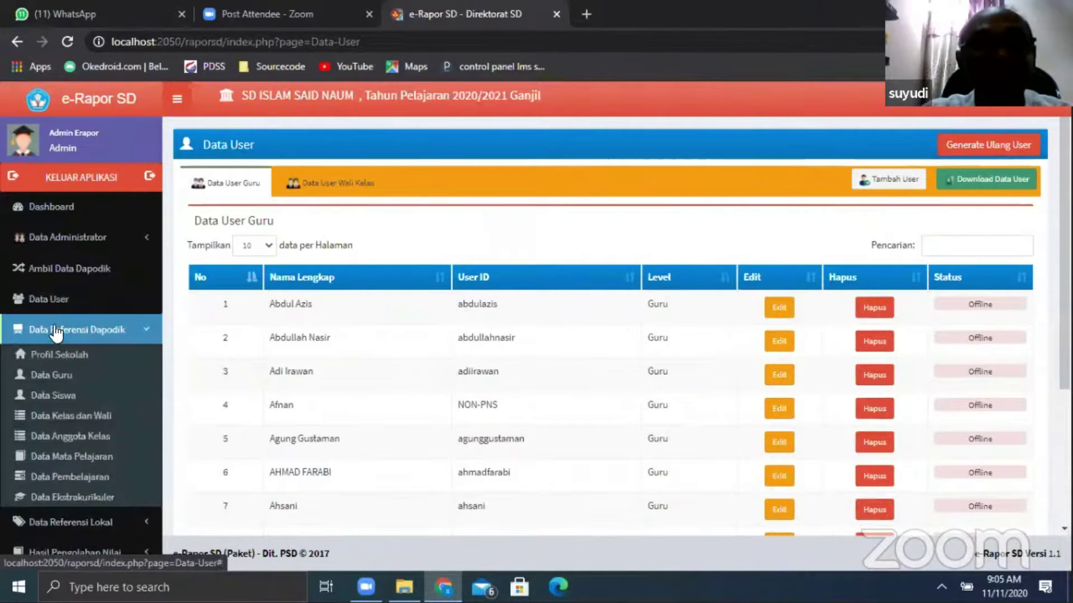
pyautogui.click(61, 463)
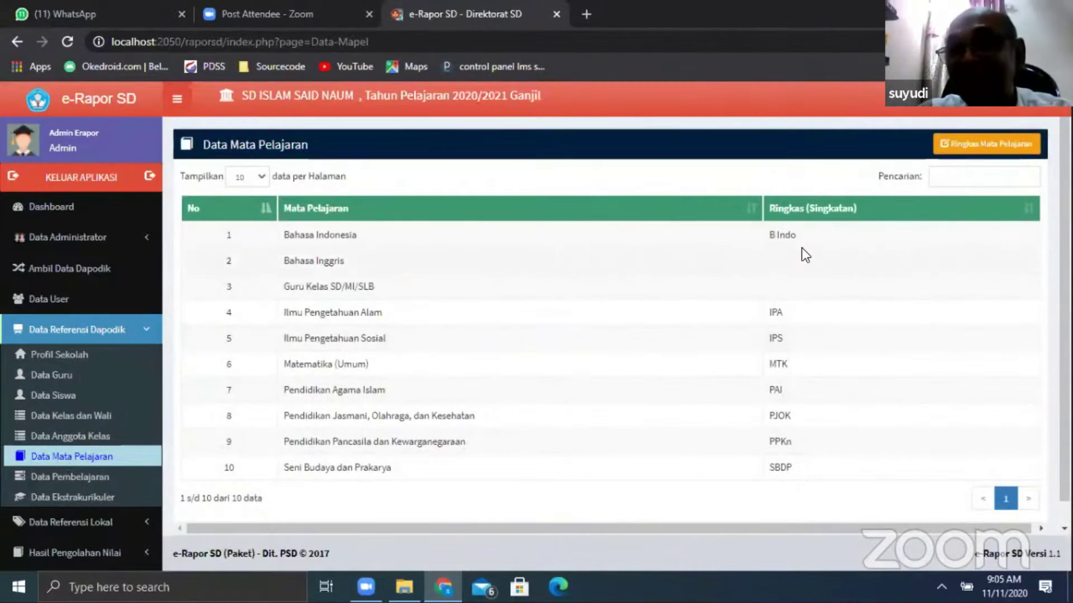
pyautogui.scroll(-1, 776, 279)
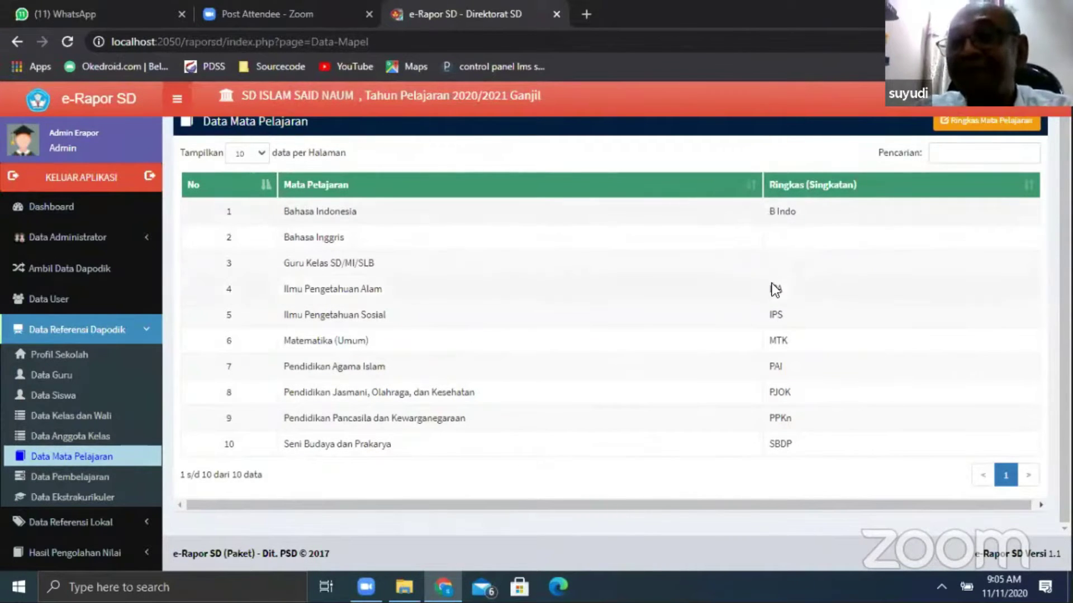
pyautogui.moveTo(770, 211); pyautogui.dragTo(804, 214)
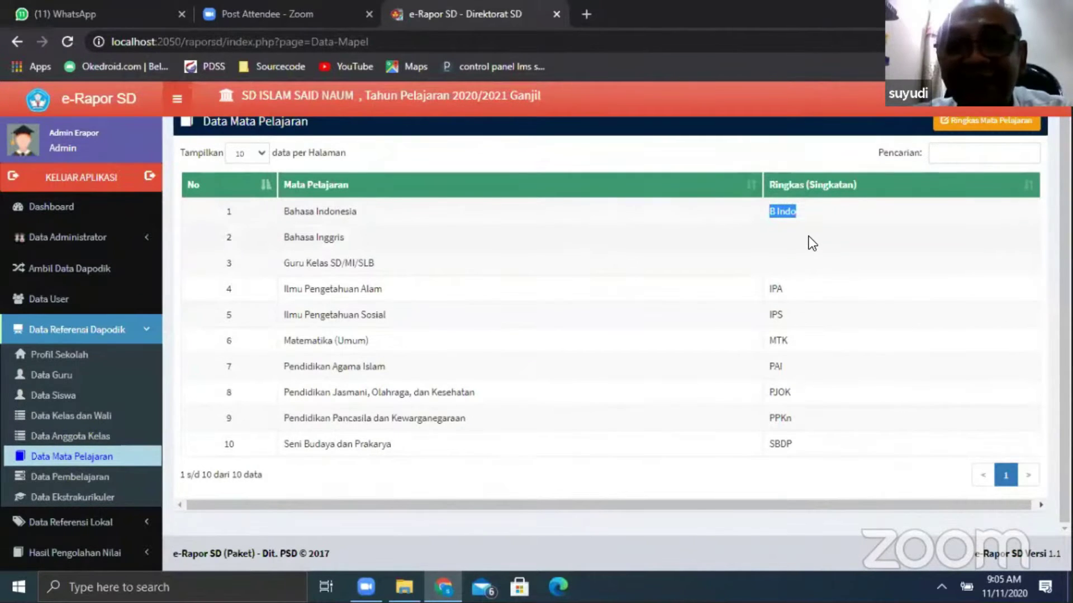
pyautogui.click(773, 239)
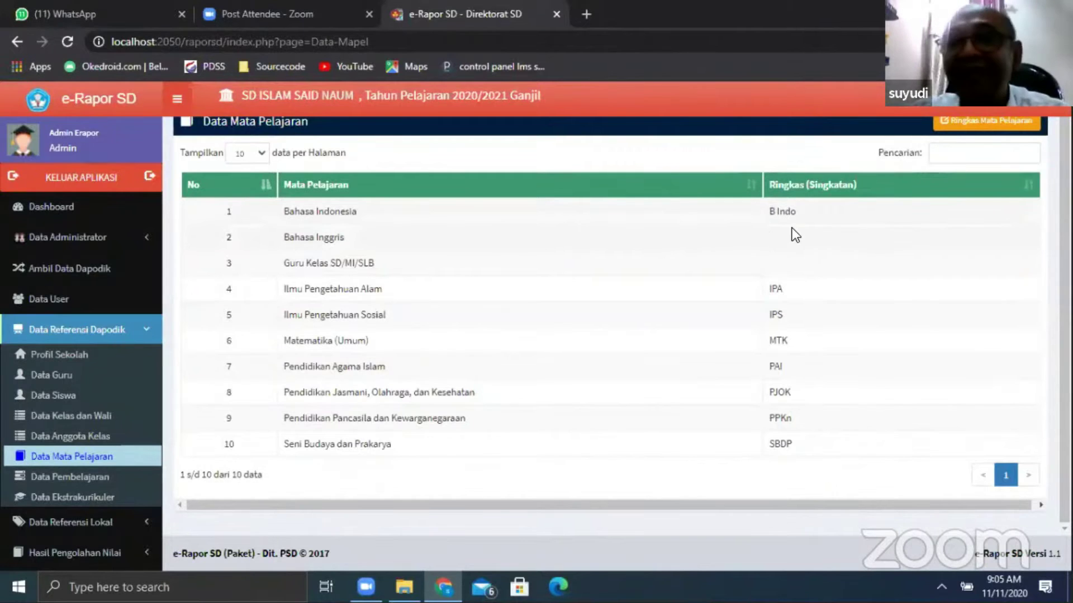
pyautogui.scroll(1, 803, 216)
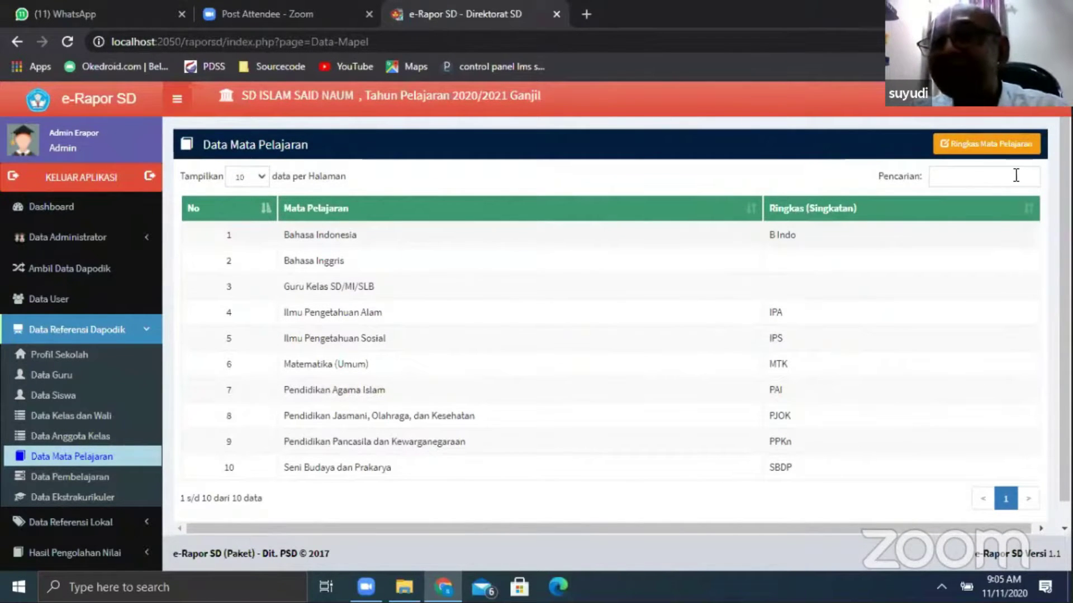
# Step: Set the abbreviation of the Bahasa Inggris subject to "B Ing" and save the subject abbreviations
pyautogui.click(983, 144)
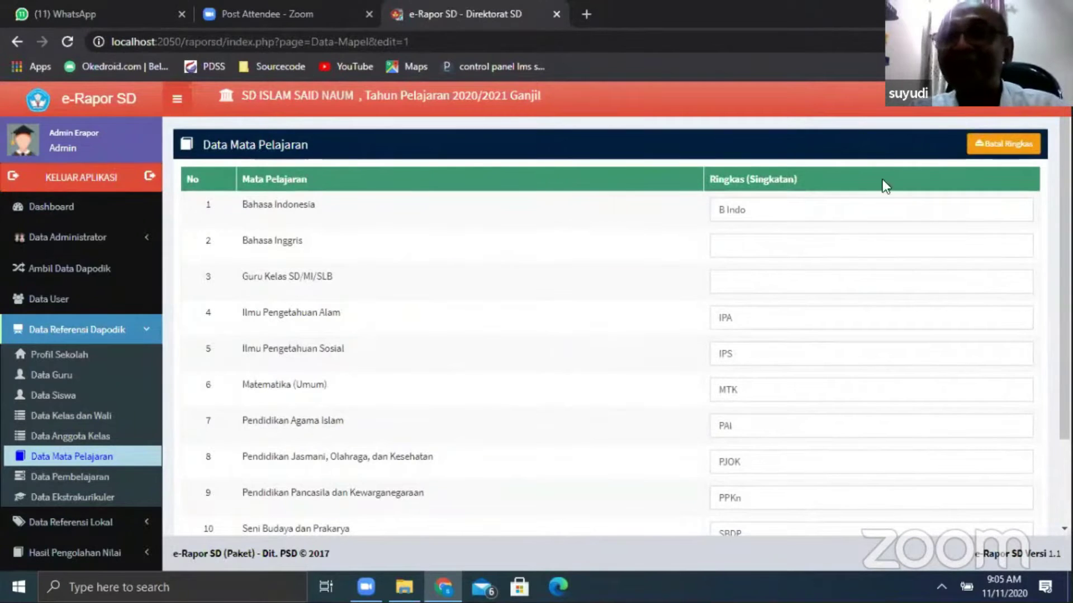
pyautogui.click(723, 248)
pyautogui.press('Tab')
pyautogui.click(741, 251)
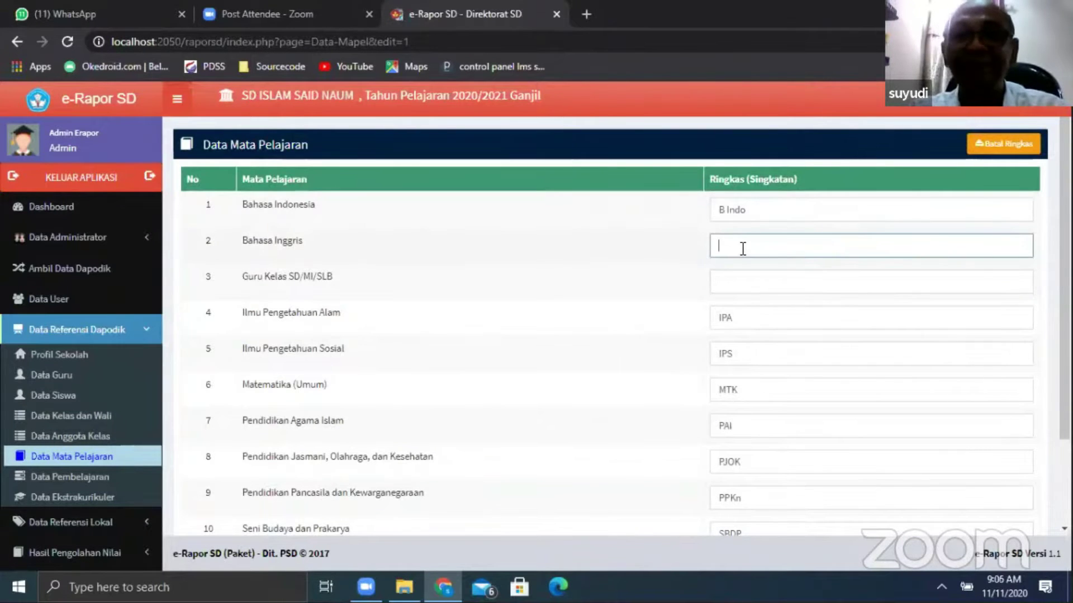
pyautogui.write('B Ing')
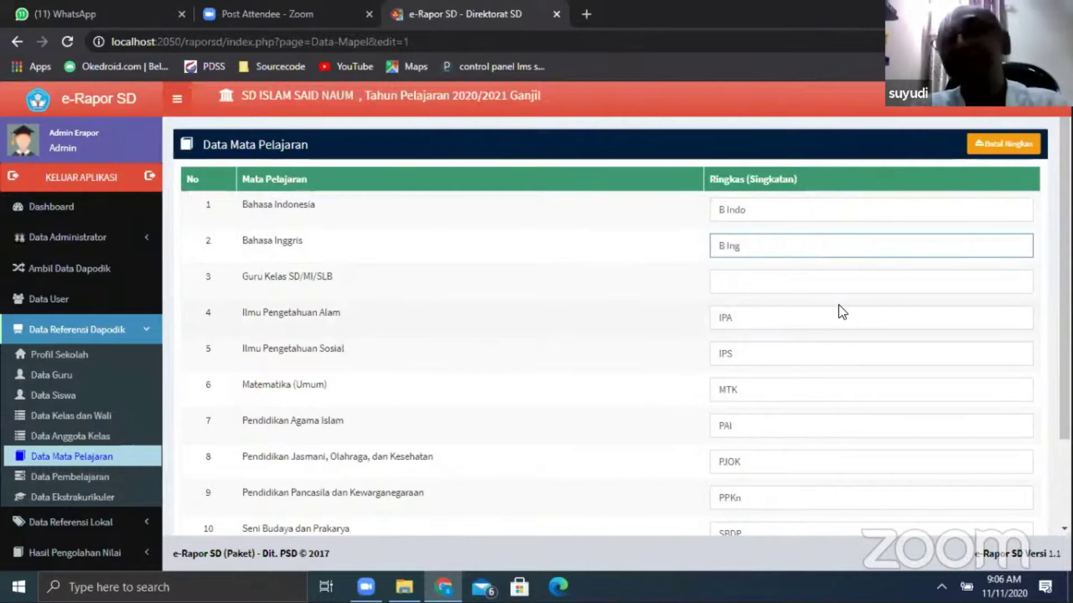
pyautogui.moveTo(716, 245); pyautogui.dragTo(743, 246)
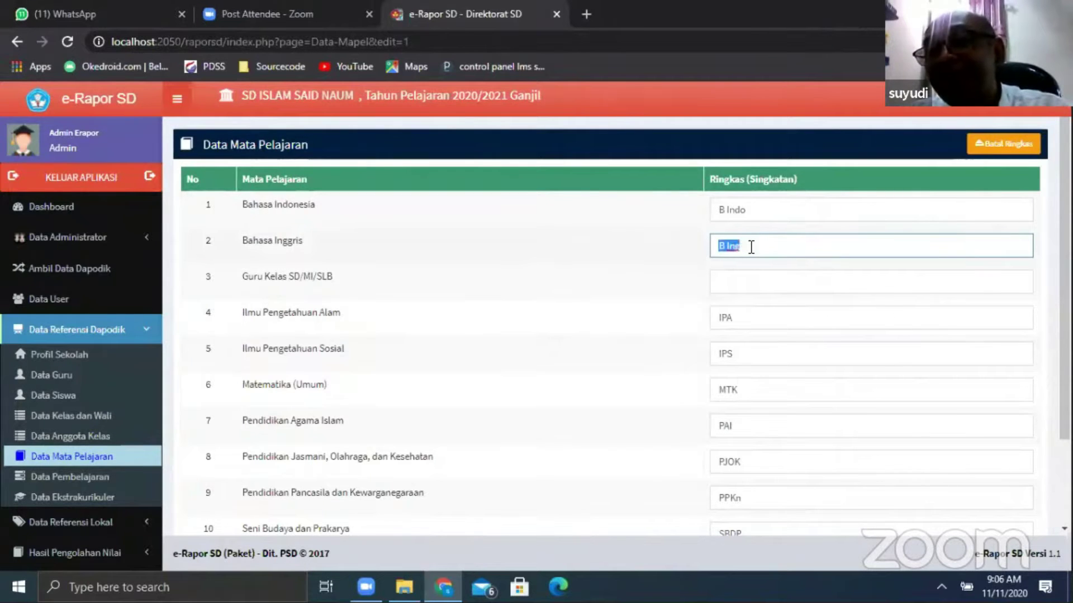
pyautogui.click(746, 246)
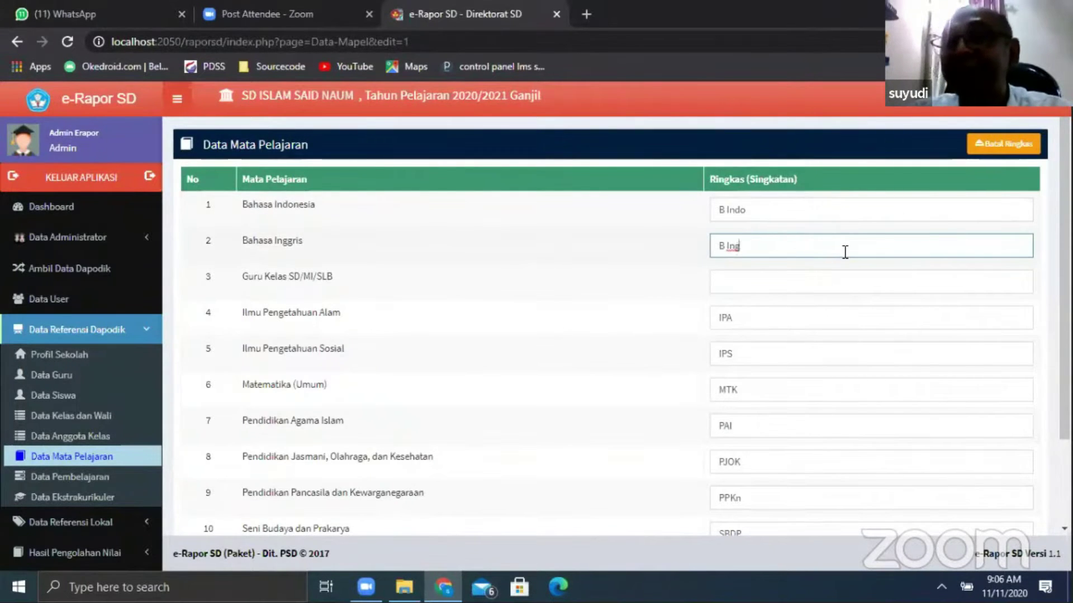
pyautogui.scroll(-2, 761, 245)
pyautogui.click(1009, 473)
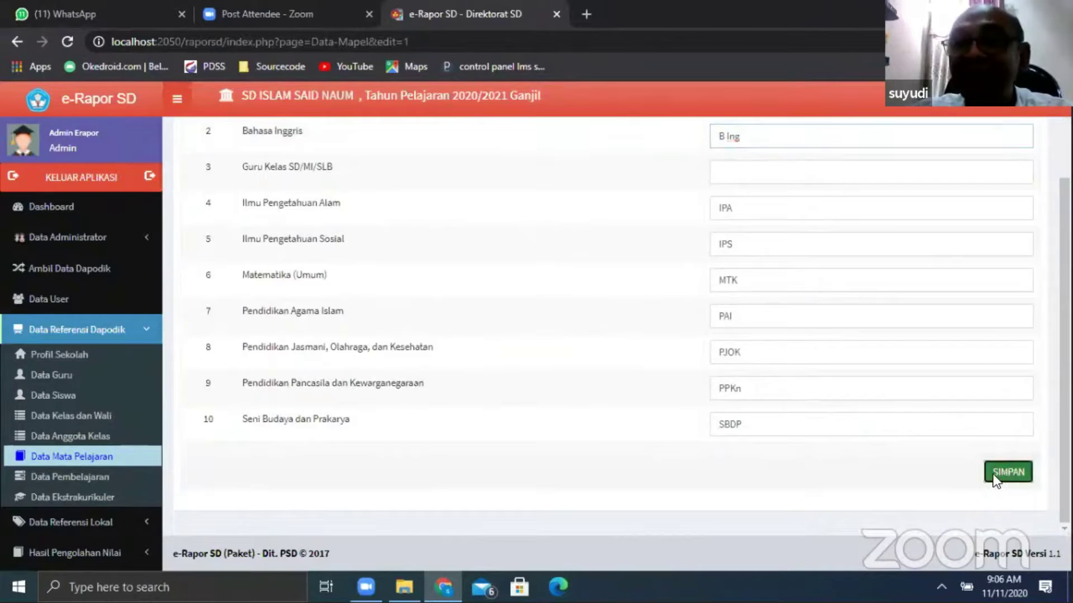
pyautogui.click(675, 127)
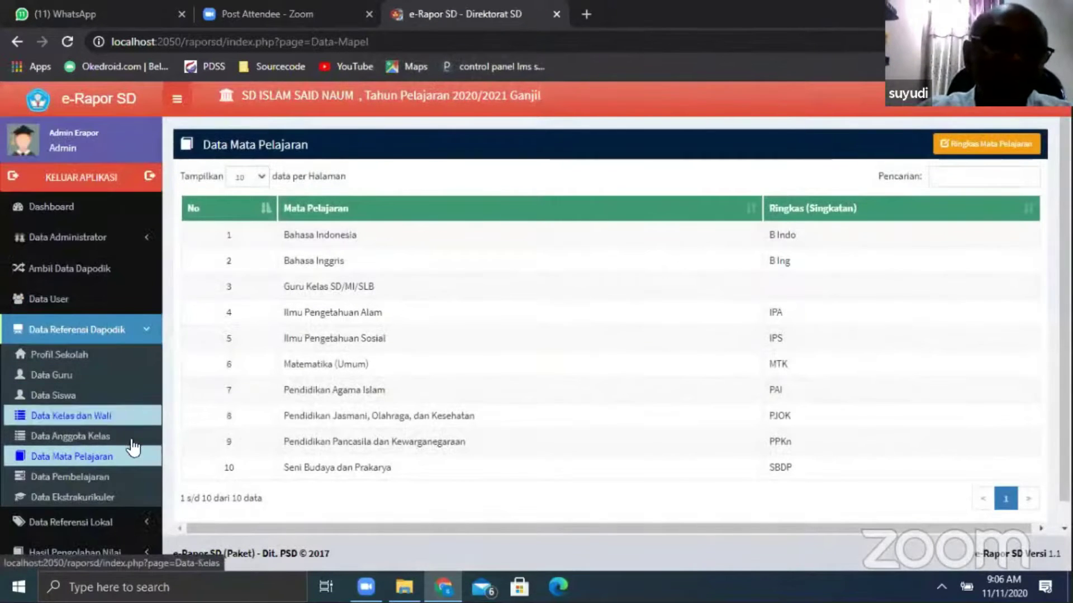
# Step: In the K2013 subject mapping, assign Pendidikan Agama Islam to the Mapel Wajib group with report order number 1
pyautogui.click(63, 526)
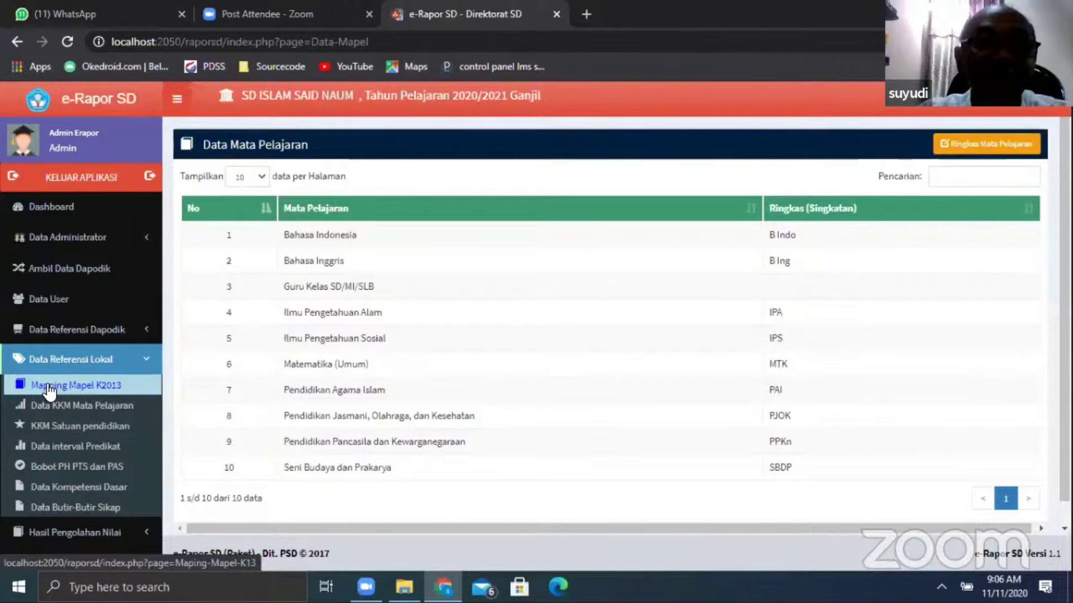
pyautogui.click(48, 386)
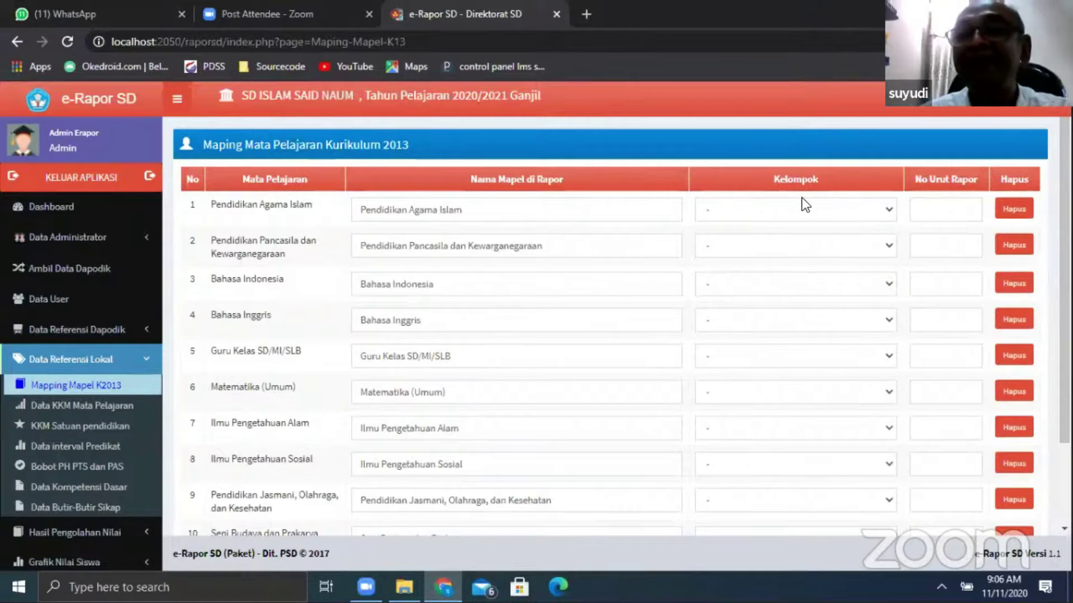
pyautogui.moveTo(360, 212); pyautogui.dragTo(473, 208)
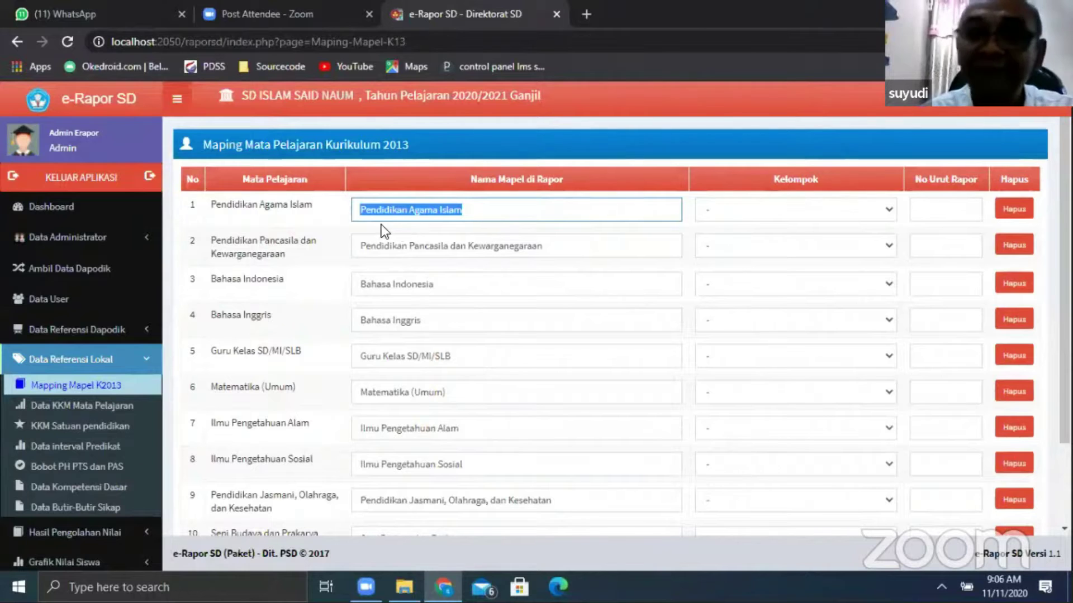
pyautogui.click(469, 213)
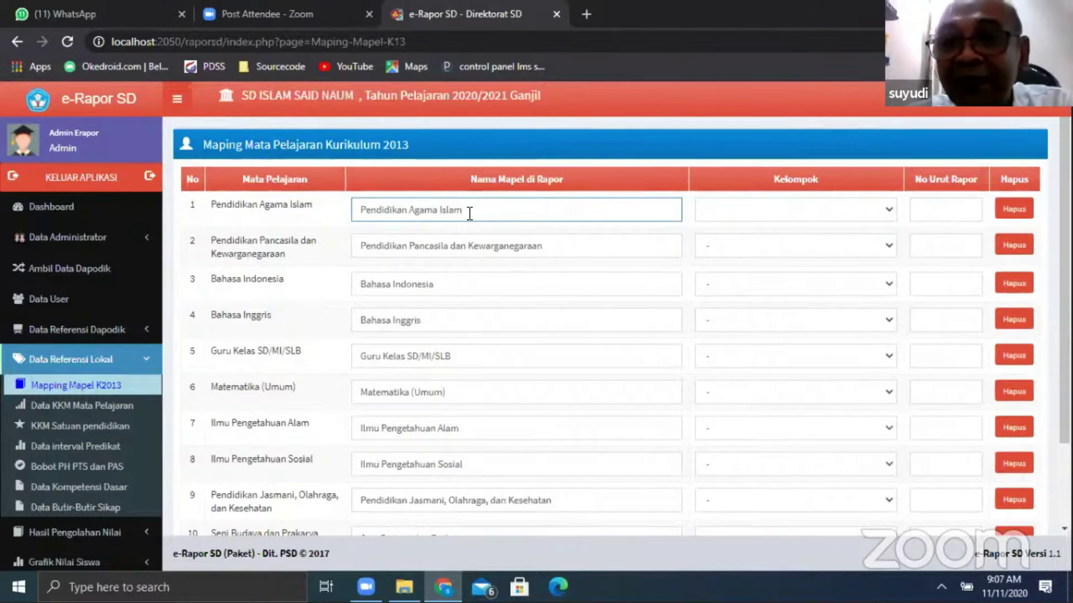
pyautogui.click(781, 208)
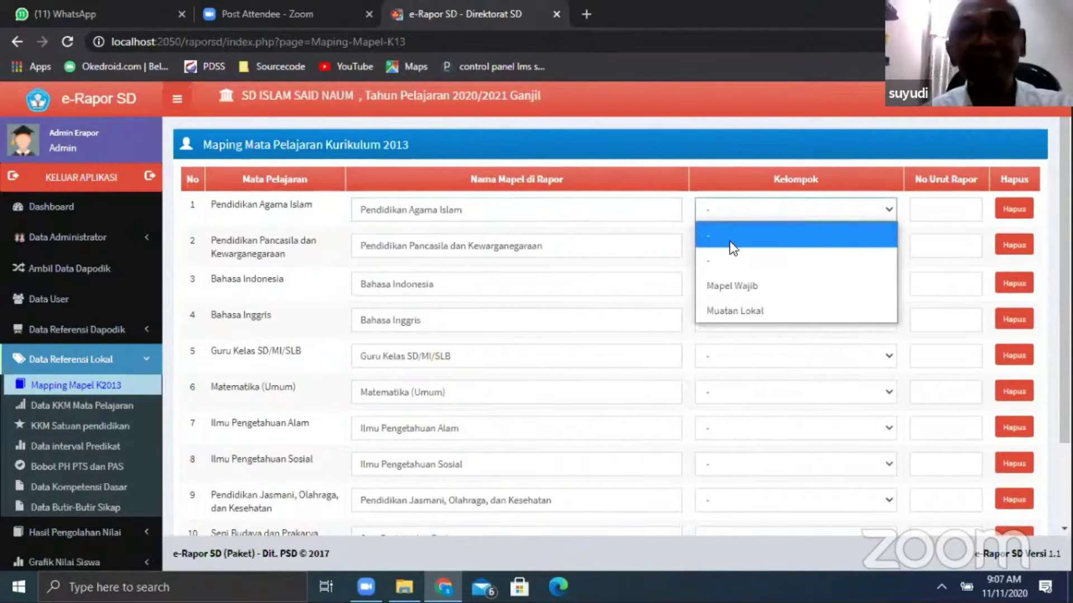
pyautogui.click(717, 287)
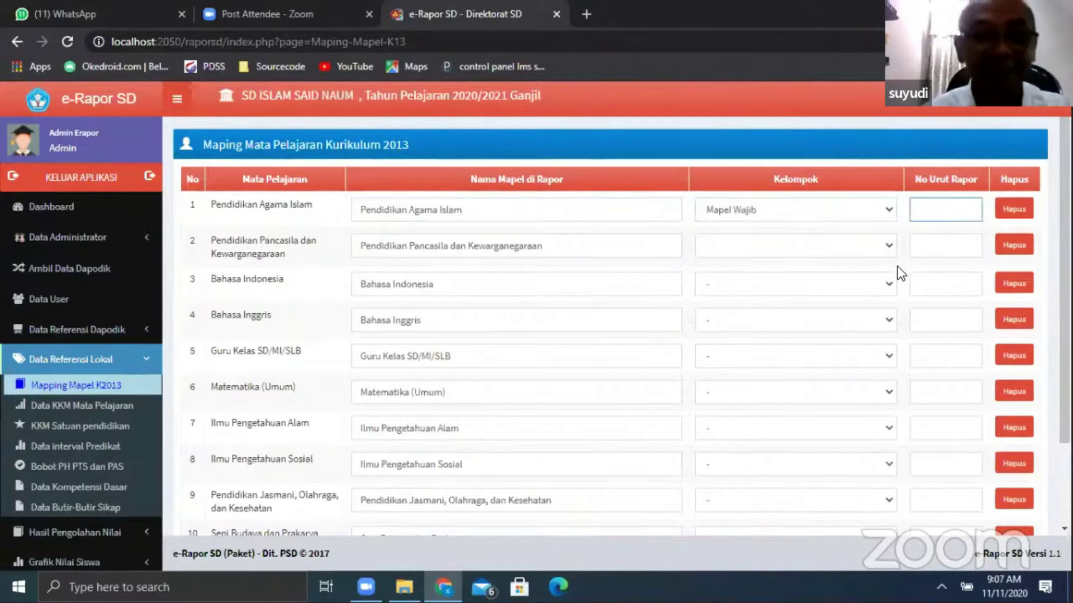
# Step: Assign Pendidikan Pancasila dan Kewarganegaraan to Mapel Wajib with report order number 2 and save the subject mapping
pyautogui.click(769, 251)
pyautogui.click(732, 322)
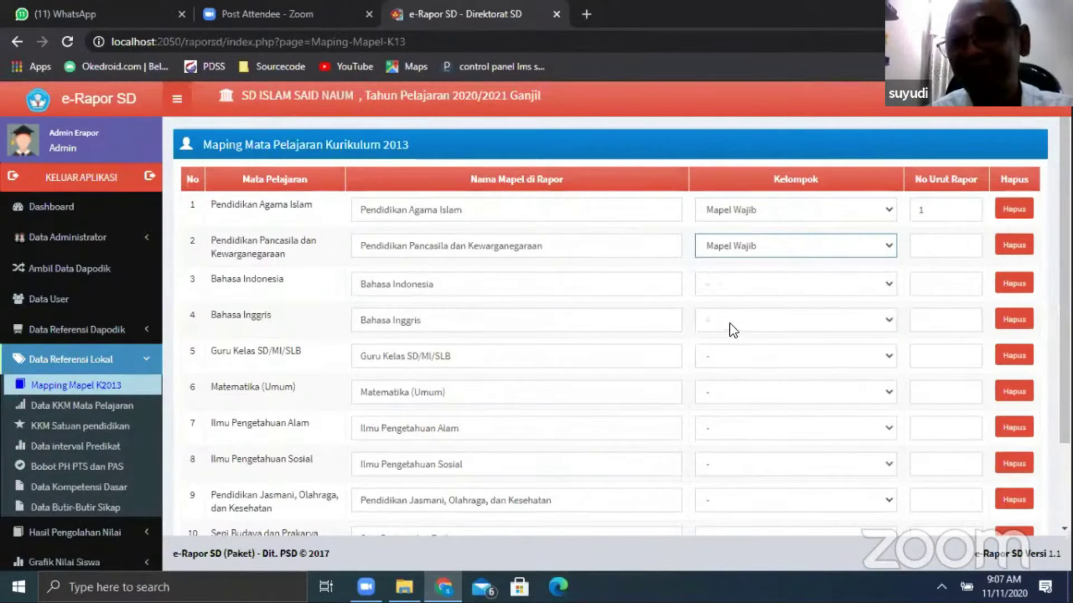
pyautogui.click(930, 257)
pyautogui.write('2')
pyautogui.click(870, 281)
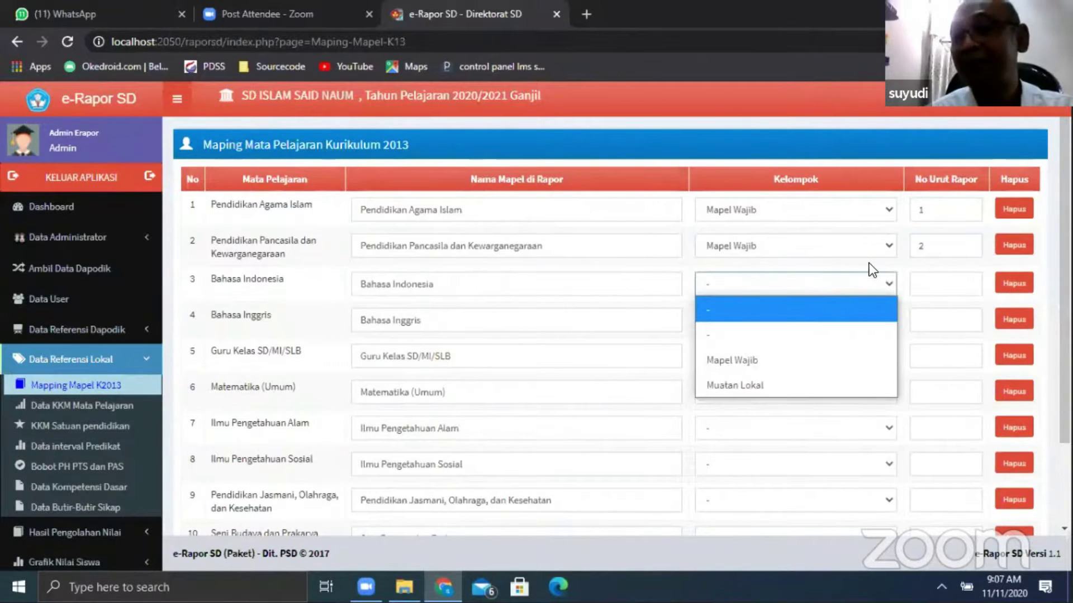
pyautogui.scroll(-1, 914, 259)
pyautogui.scroll(-1, 913, 258)
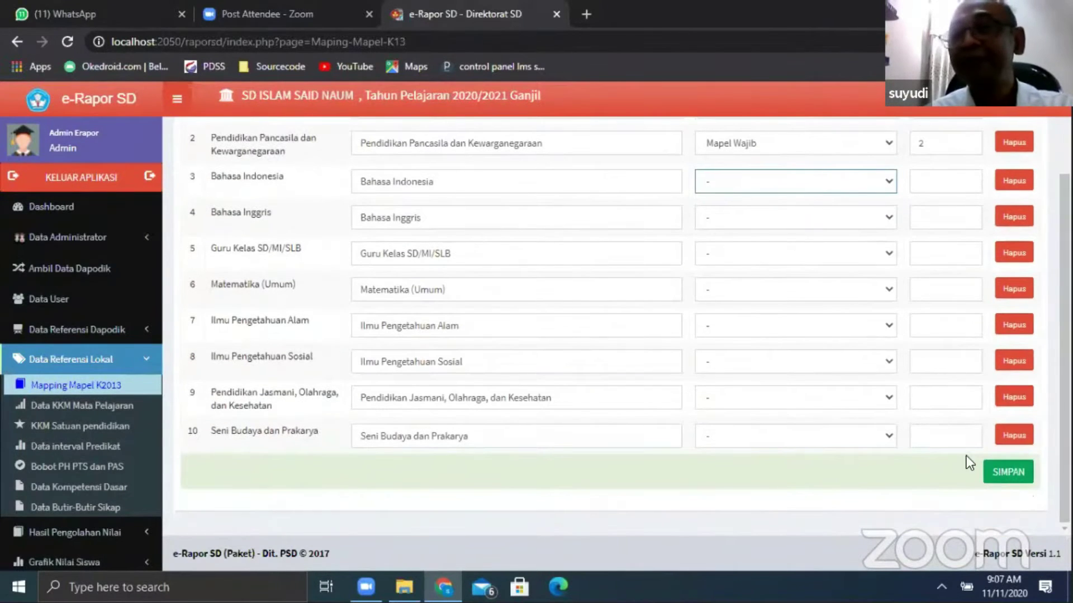
pyautogui.click(1004, 469)
pyautogui.click(656, 129)
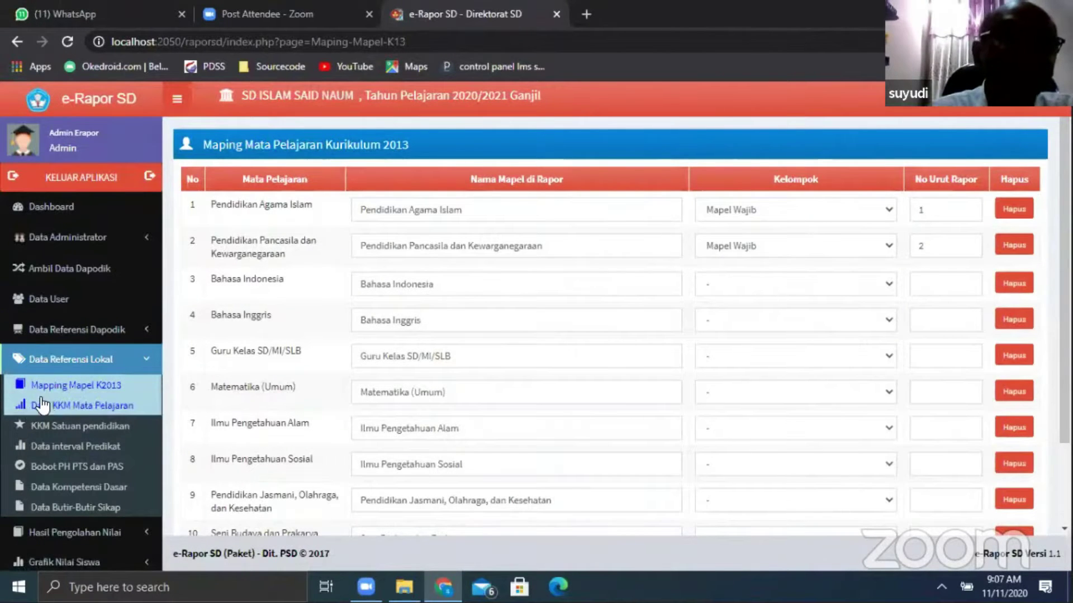
# Step: Download the import format for Data KKM Mata Pelajaran to Downloads as F_KKM_20201 (1).xls and open it in Excel
pyautogui.click(51, 407)
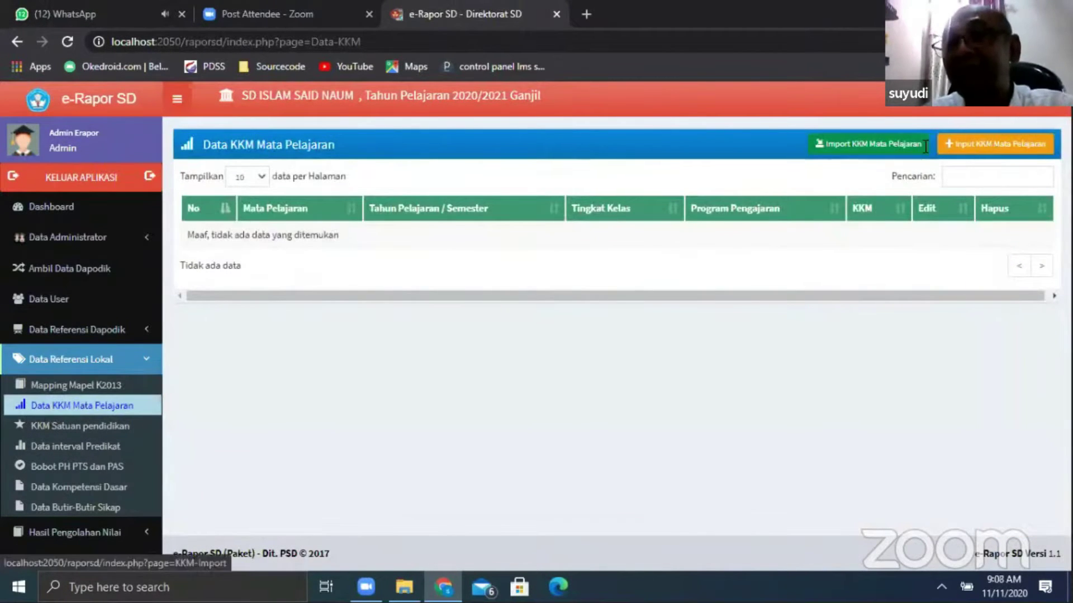
pyautogui.click(848, 150)
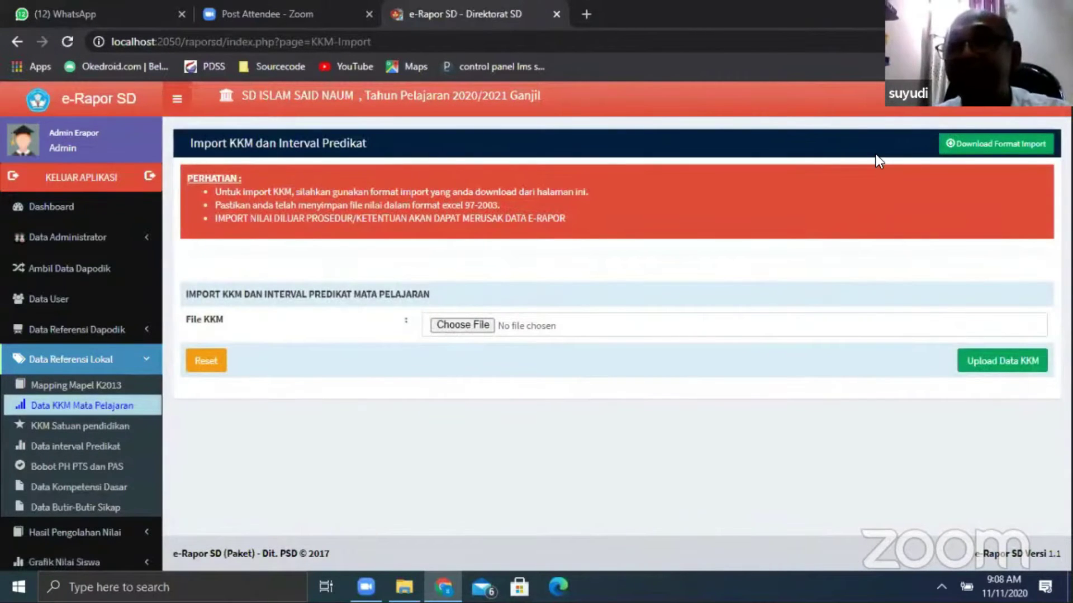
pyautogui.click(983, 159)
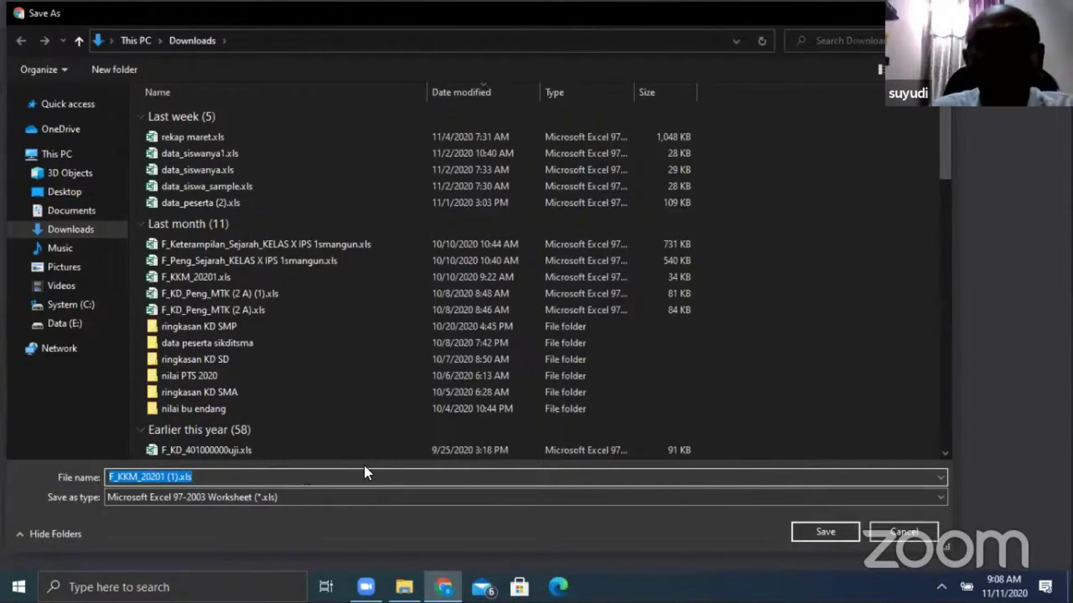
pyautogui.scroll(-1, 829, 444)
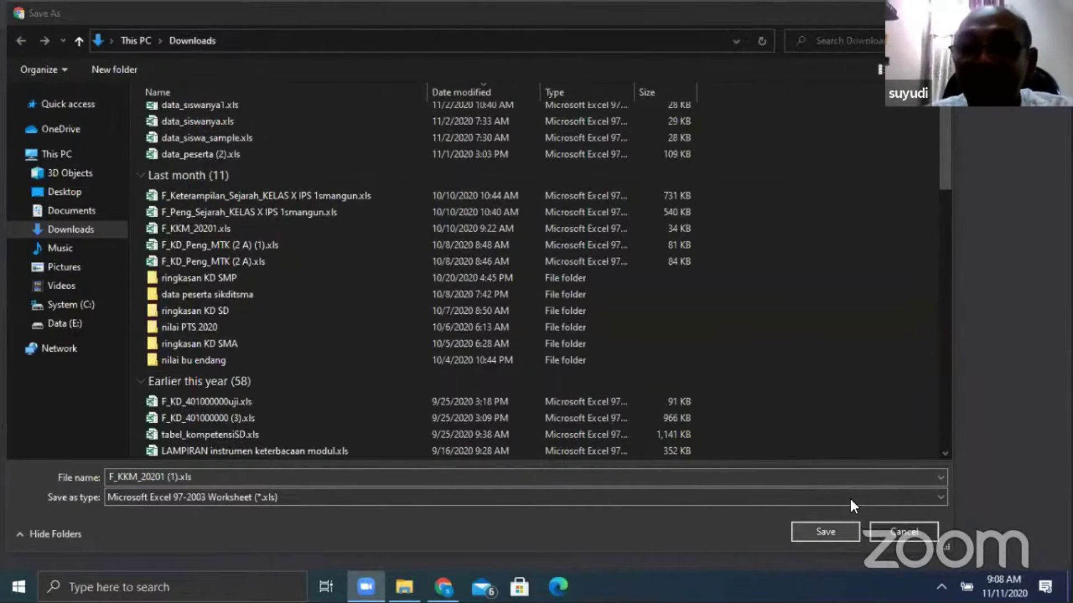
pyautogui.press('Return')
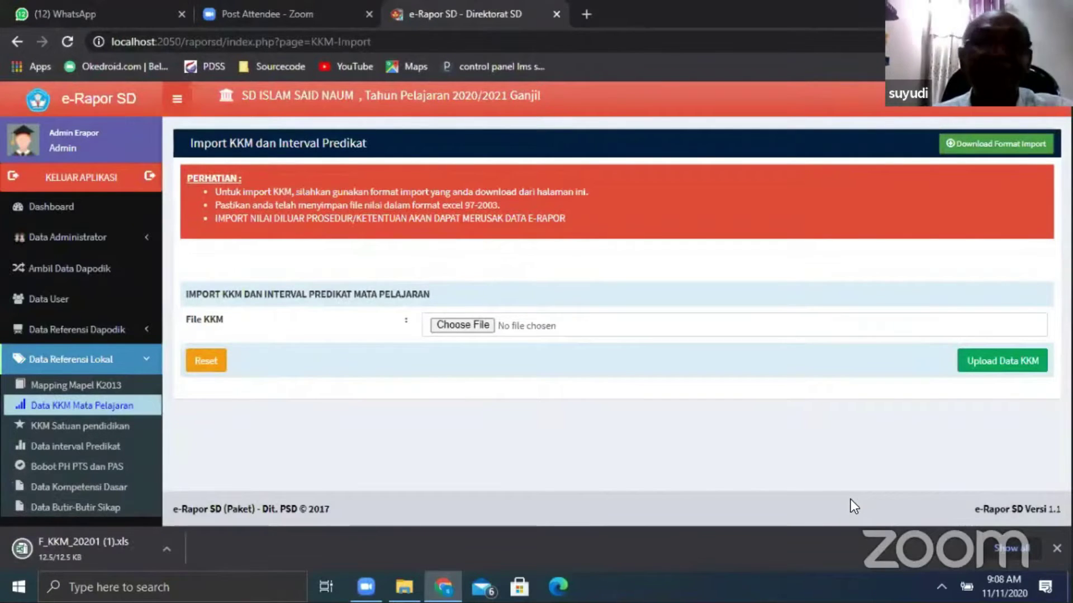
pyautogui.click(47, 553)
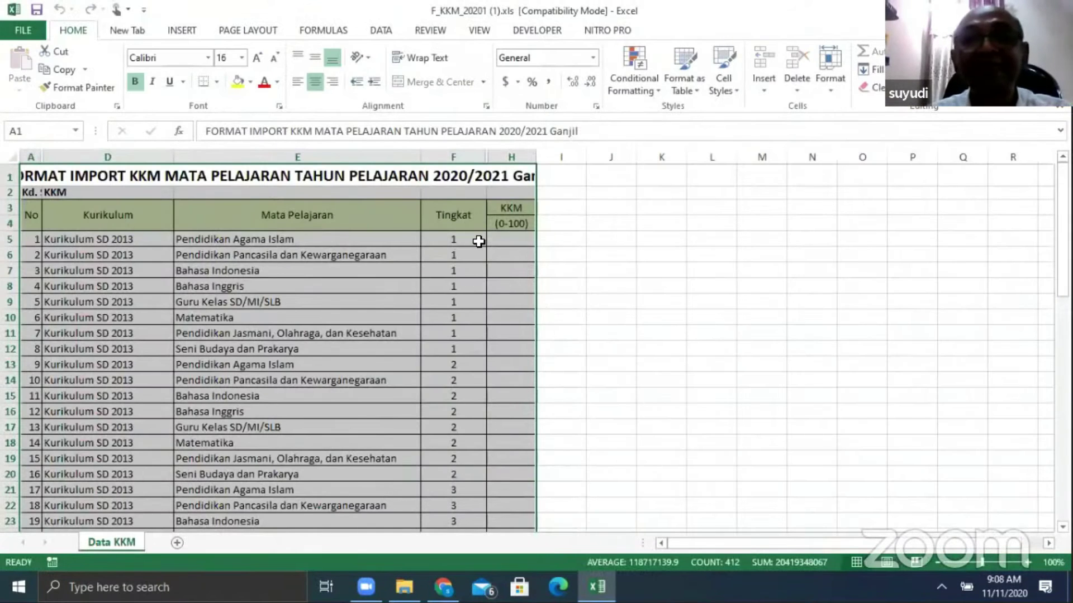
# Step: Enter 70 as the KKM of the first subject and copy it down the KKM column for all subjects and grades
pyautogui.click(479, 242)
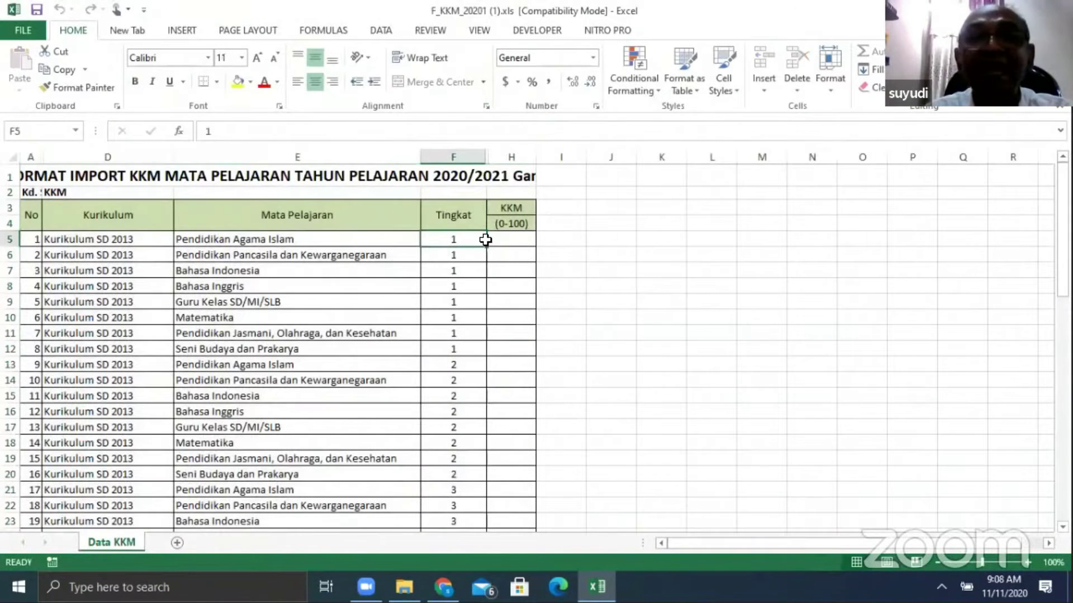
pyautogui.click(508, 245)
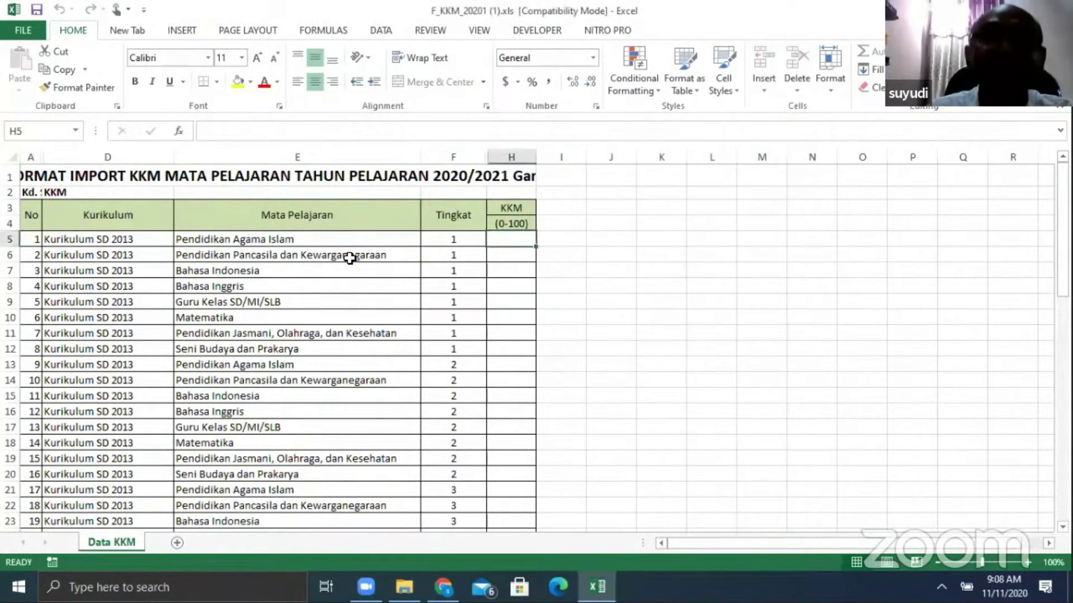
pyautogui.click(513, 255)
pyautogui.click(505, 299)
pyautogui.click(511, 318)
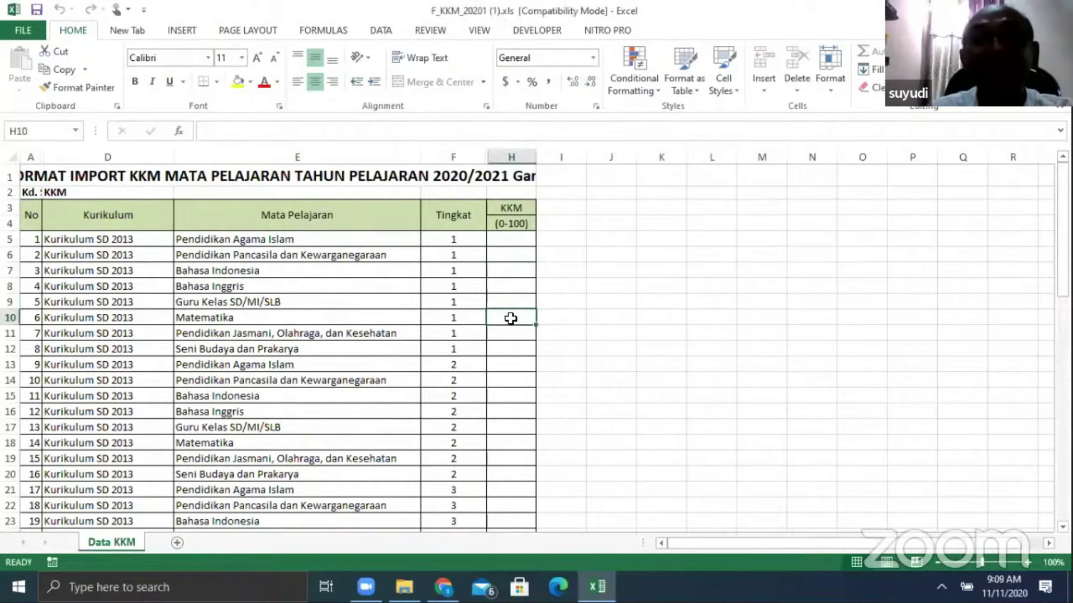
pyautogui.click(492, 238)
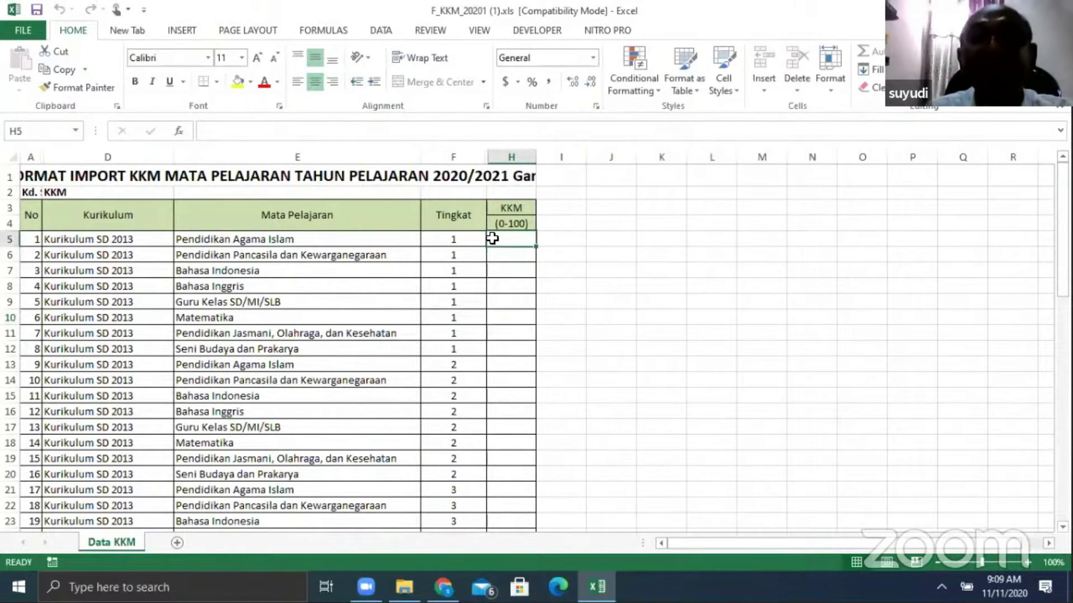
pyautogui.write('70')
pyautogui.click(509, 238)
pyautogui.hotkey('ctrl', 'c')
pyautogui.moveTo(505, 254); pyautogui.dragTo(502, 179)
pyautogui.hotkey('ctrl', 'v')
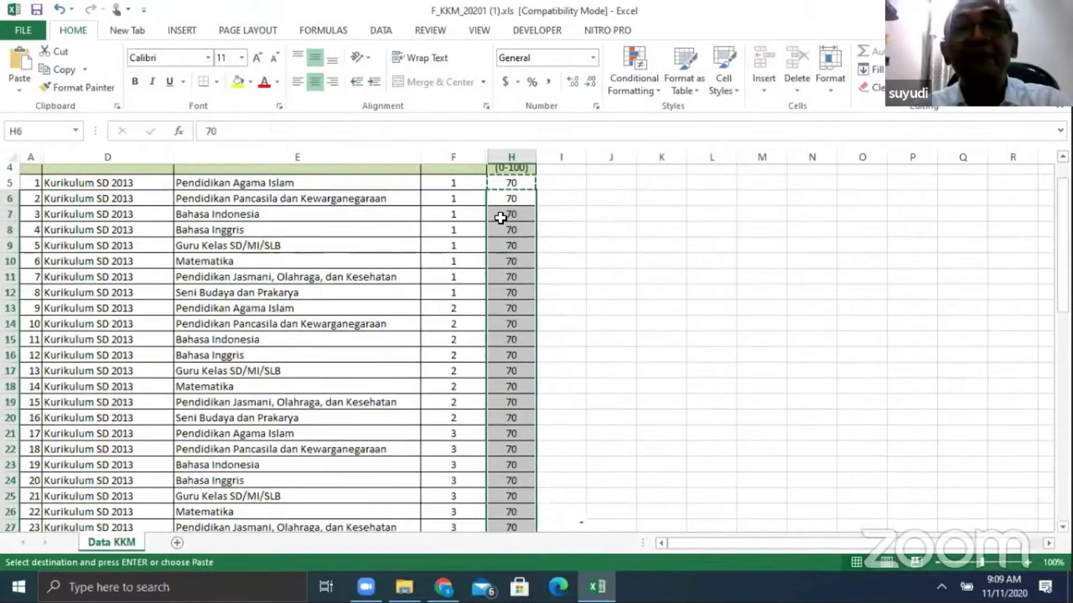
# Step: Clear the KKM values of the Guru Kelas SD/MI/SLB rows for grades 1, 2 and 3
pyautogui.click(503, 302)
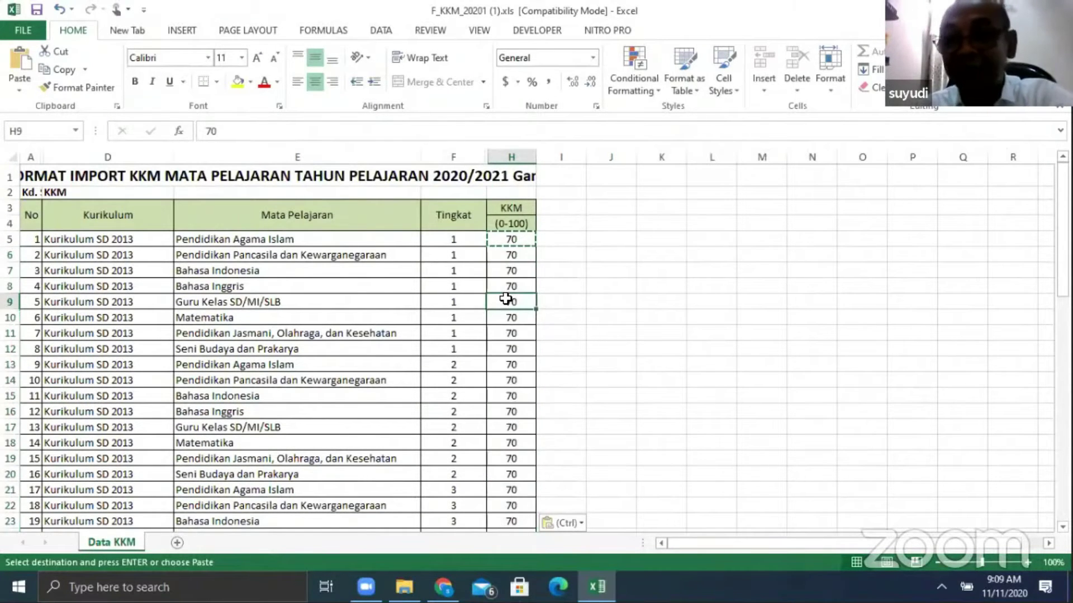
pyautogui.press('Delete')
pyautogui.scroll(-1, 591, 318)
pyautogui.click(507, 376)
pyautogui.press('Delete')
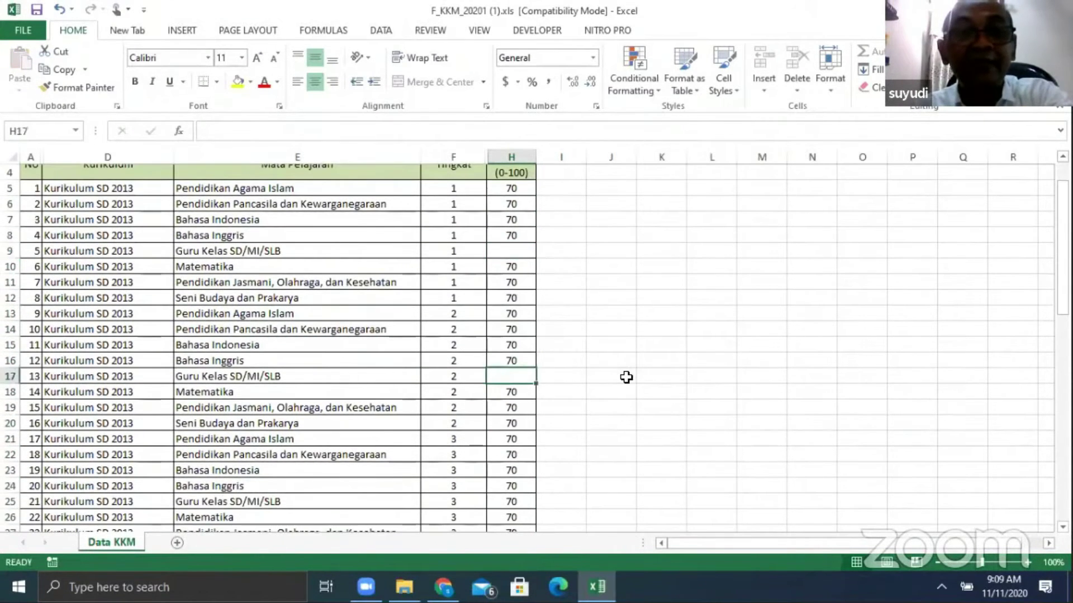
pyautogui.scroll(-3, 627, 376)
pyautogui.click(510, 353)
pyautogui.press('Delete')
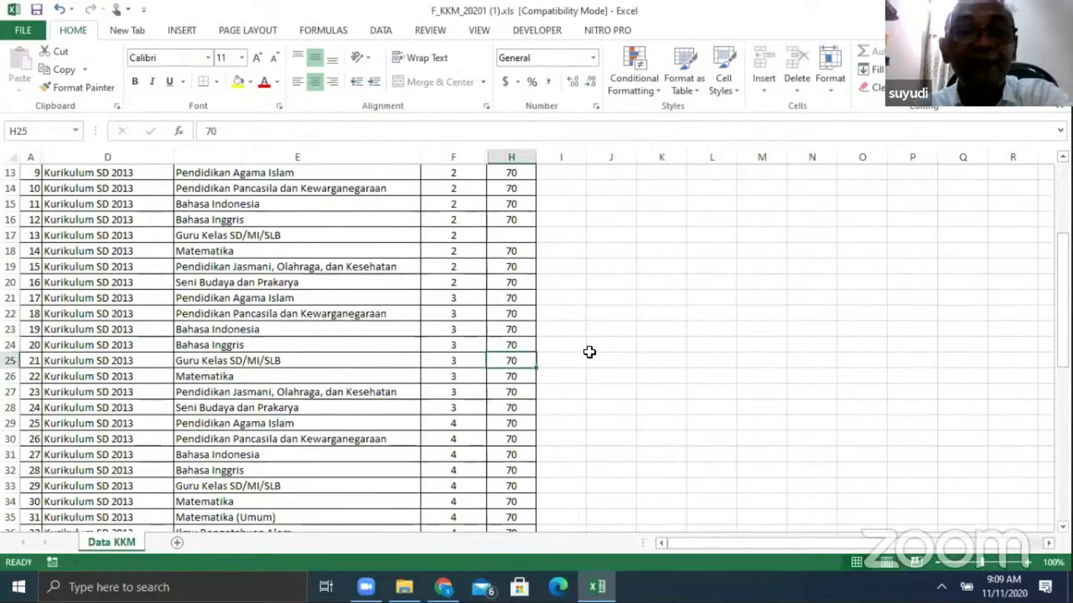
pyautogui.scroll(-3, 588, 352)
pyautogui.scroll(-1, 590, 352)
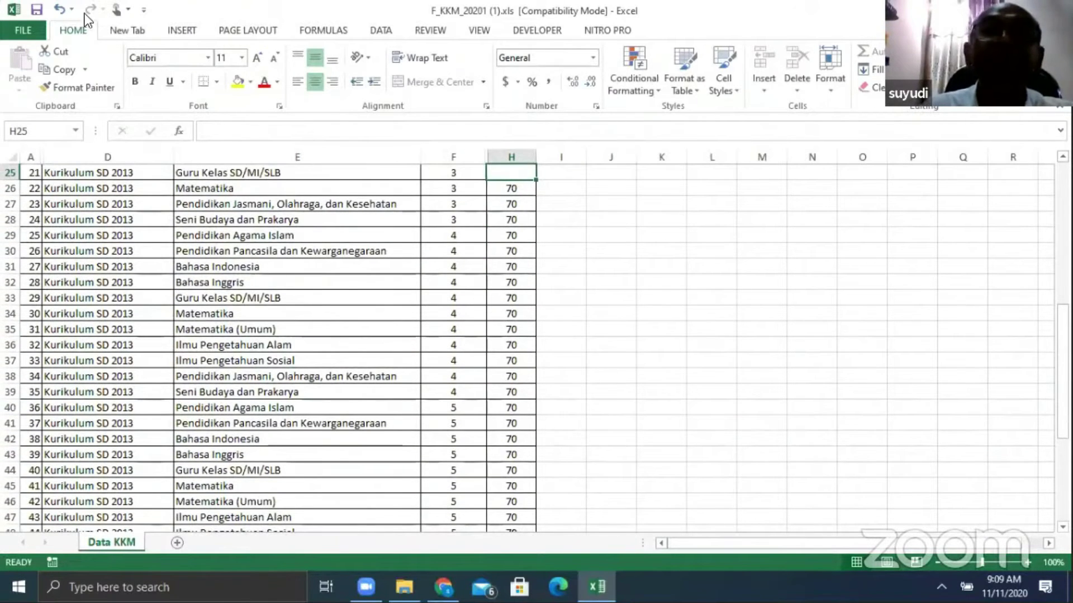
# Step: Save the workbook in Downloads under the name F_KKM_20201 skr.xls in Excel 97-2003 format
pyautogui.click(35, 32)
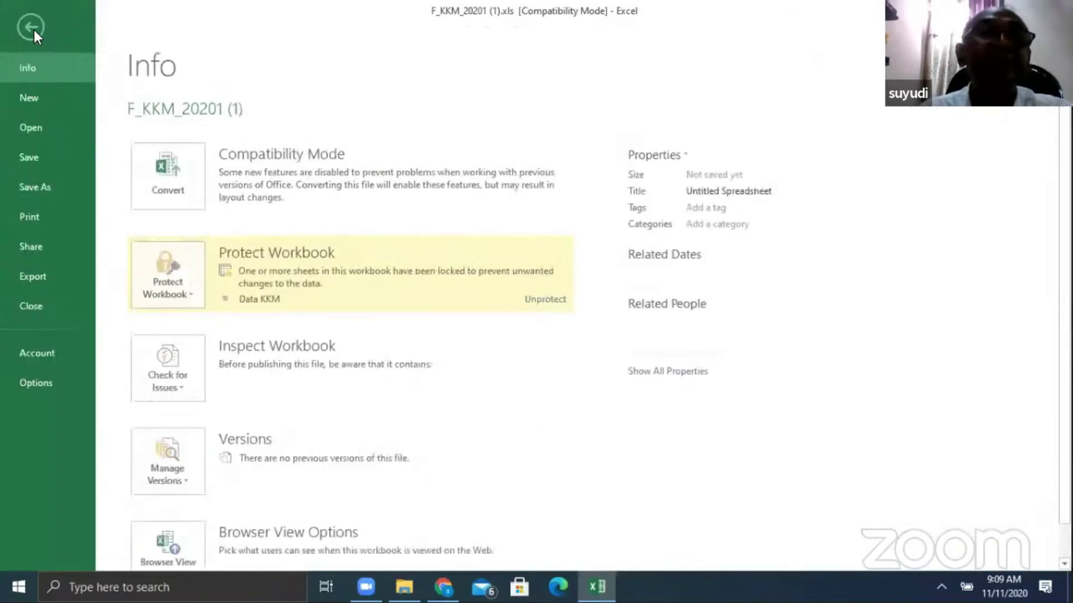
pyautogui.click(39, 191)
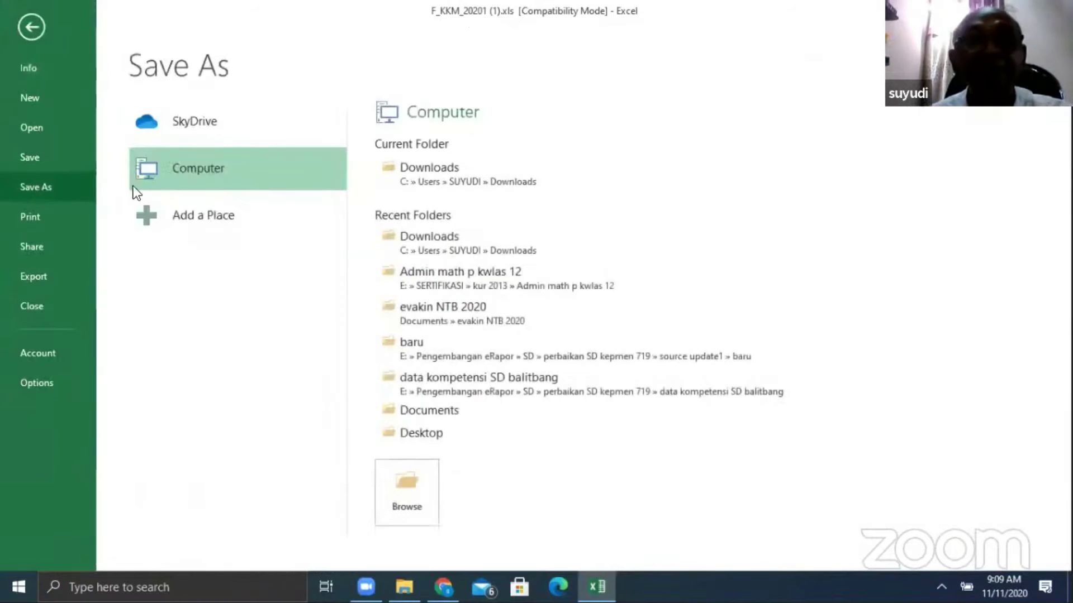
pyautogui.click(420, 163)
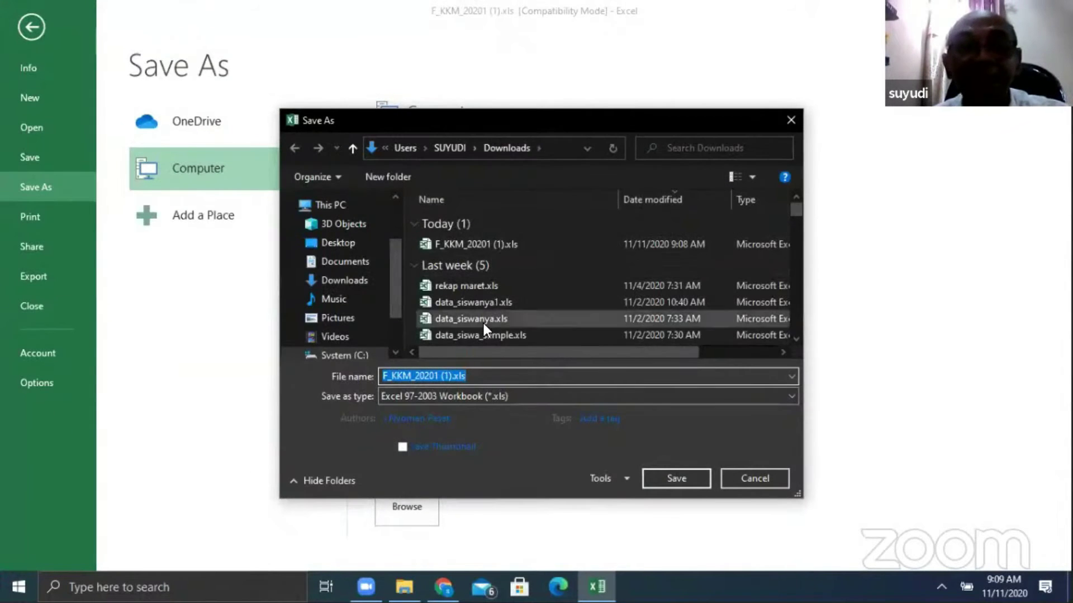
pyautogui.click(442, 375)
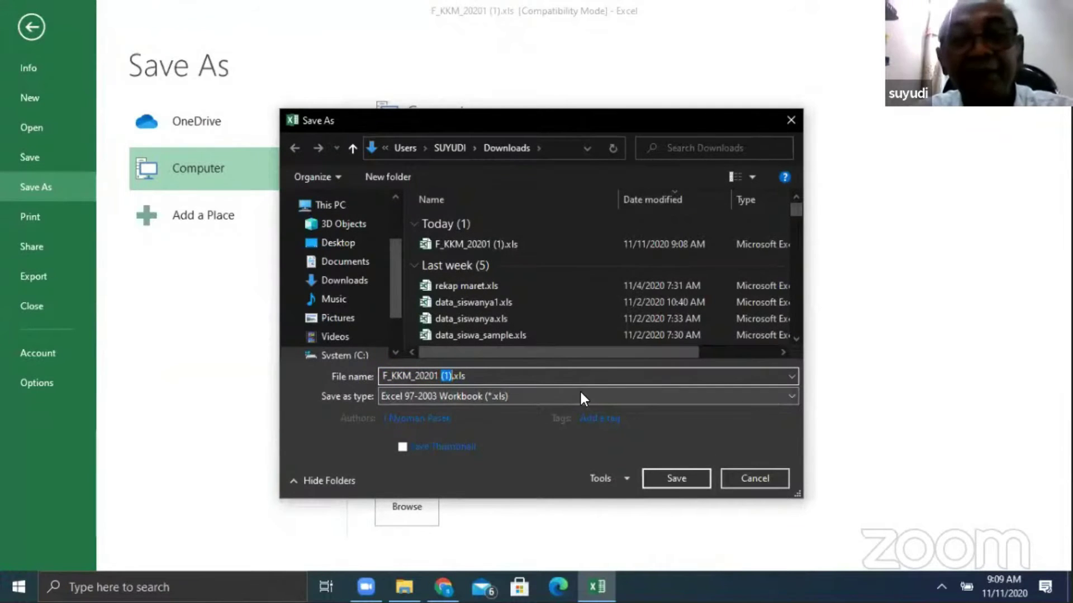
pyautogui.write('skr')
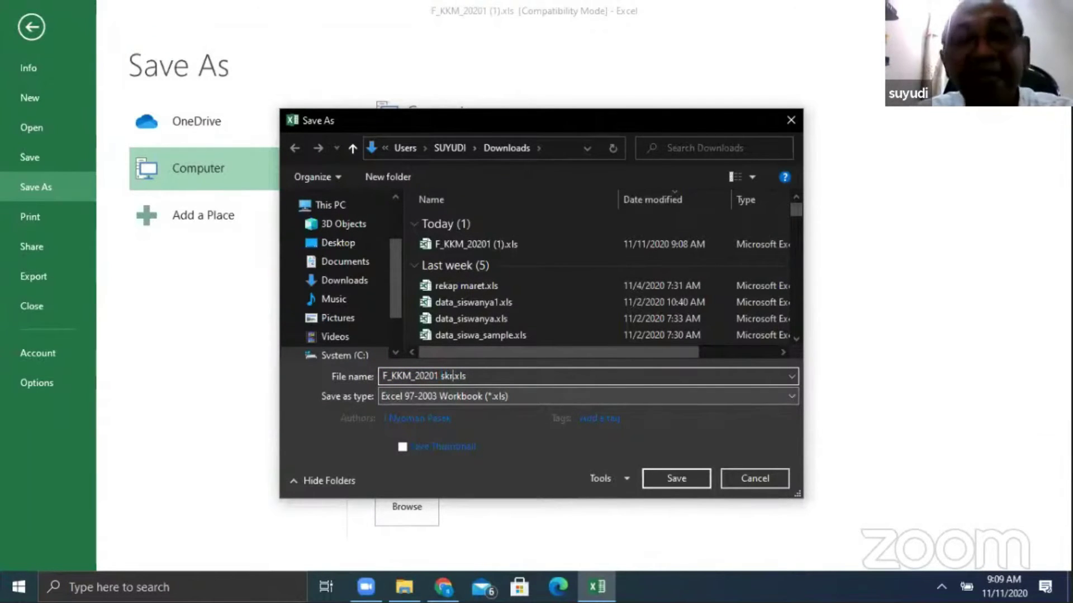
pyautogui.click(677, 479)
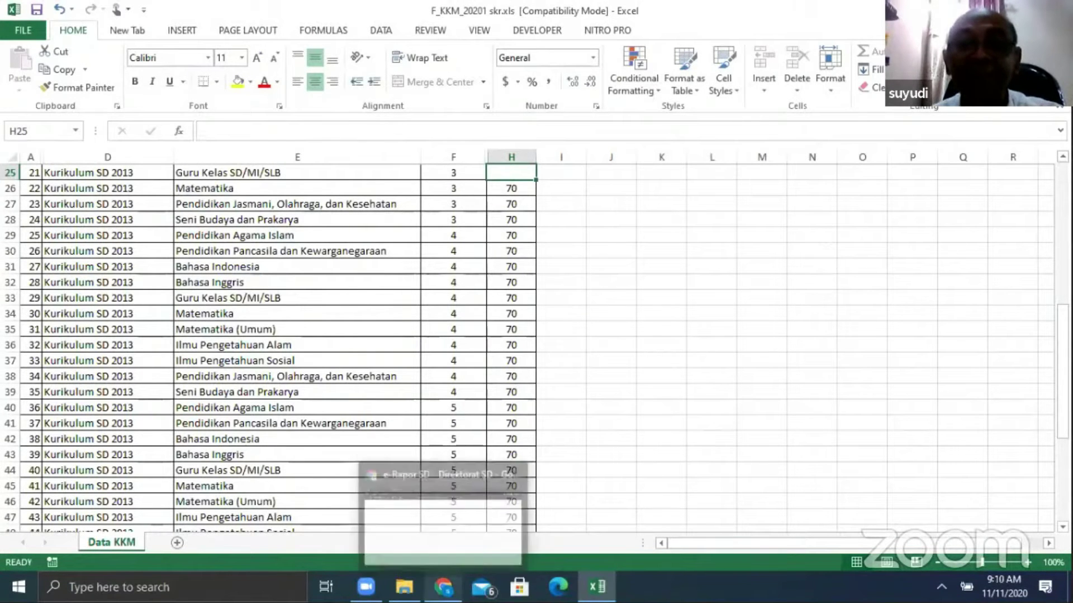
# Step: Switch back to e-Rapor SD in the browser and choose F_KKM_20201 skr.xls from Downloads as the KKM file
pyautogui.click(453, 576)
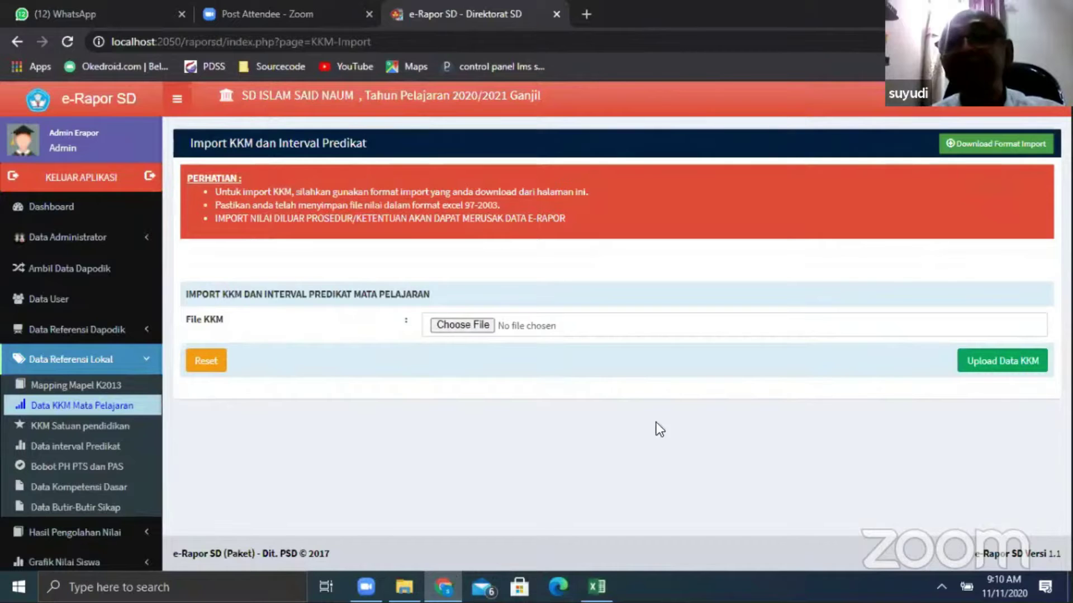
pyautogui.click(444, 330)
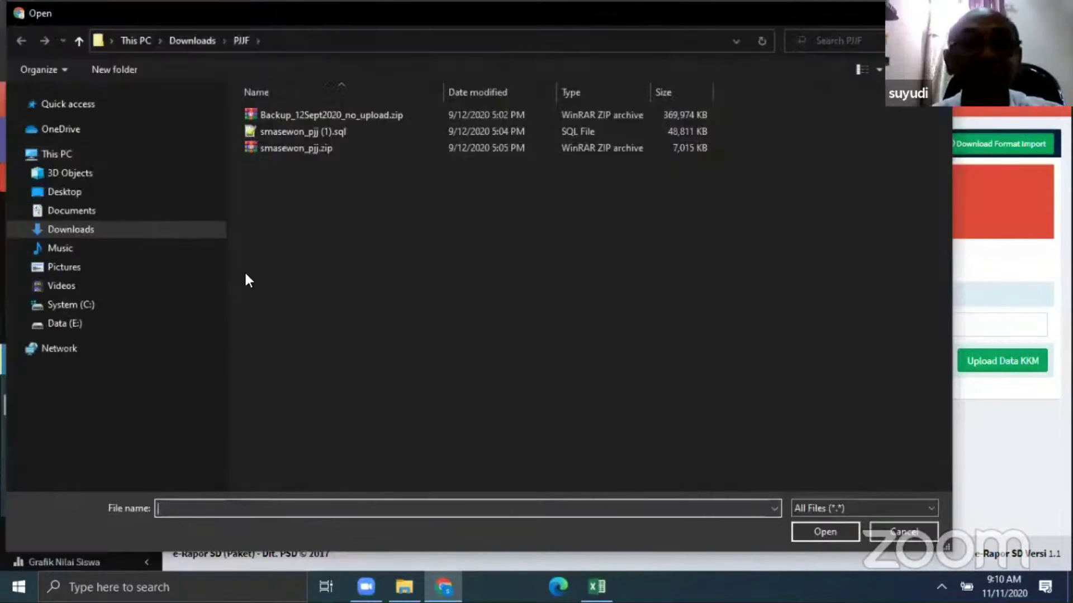
pyautogui.click(69, 229)
pyautogui.scroll(-10, 534, 206)
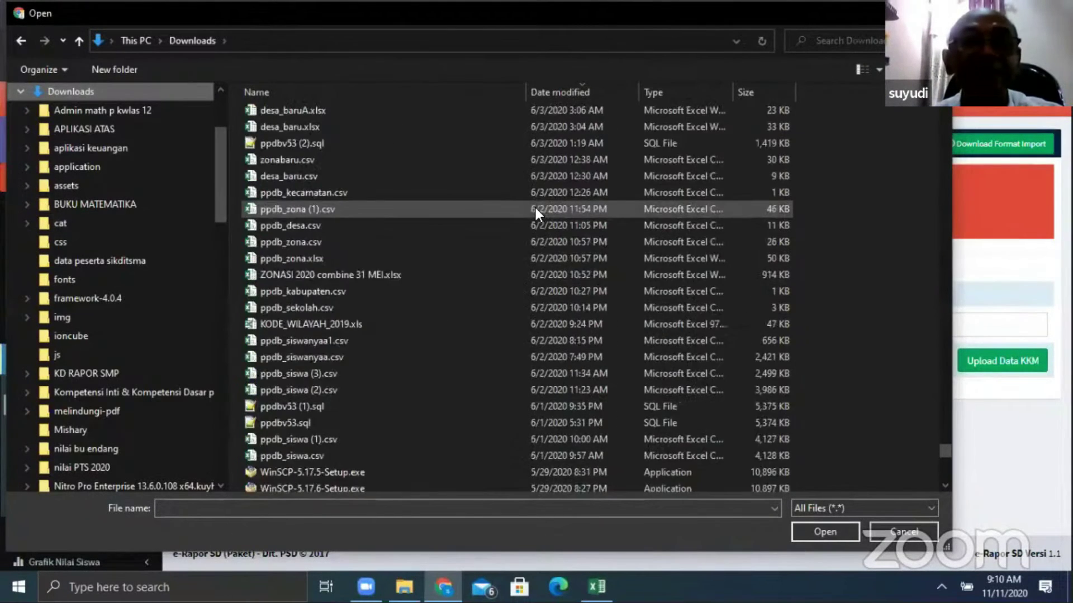
pyautogui.scroll(10, 535, 206)
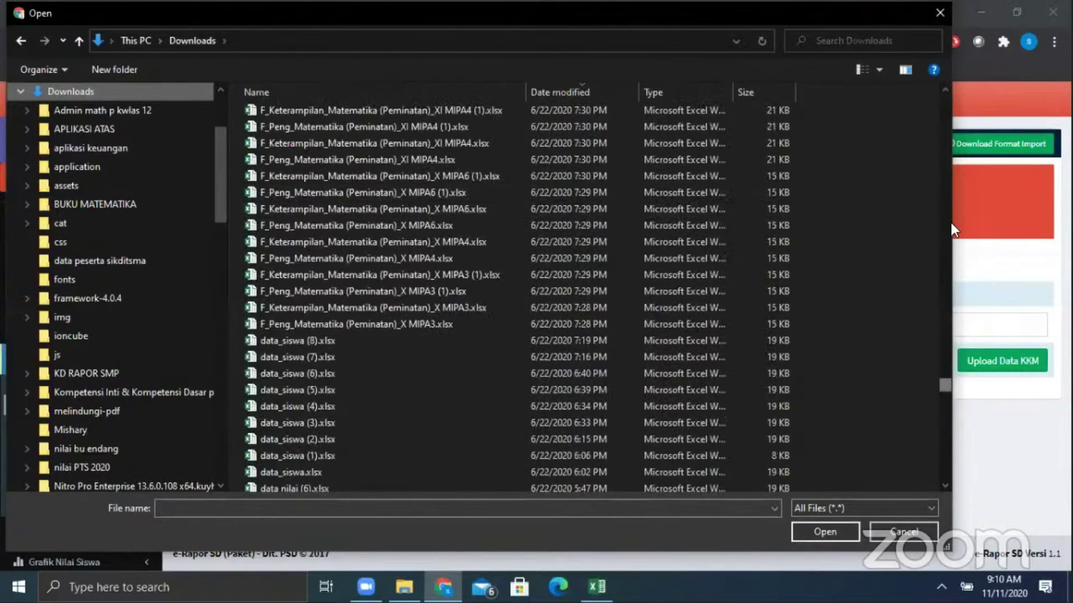
pyautogui.scroll(15, 951, 224)
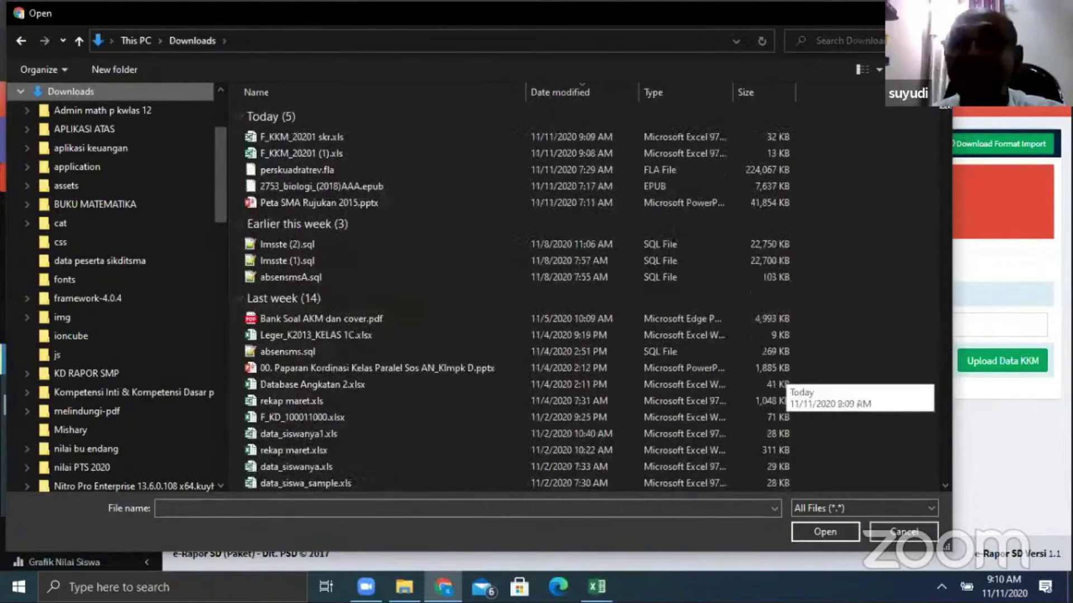
pyautogui.doubleClick(300, 137)
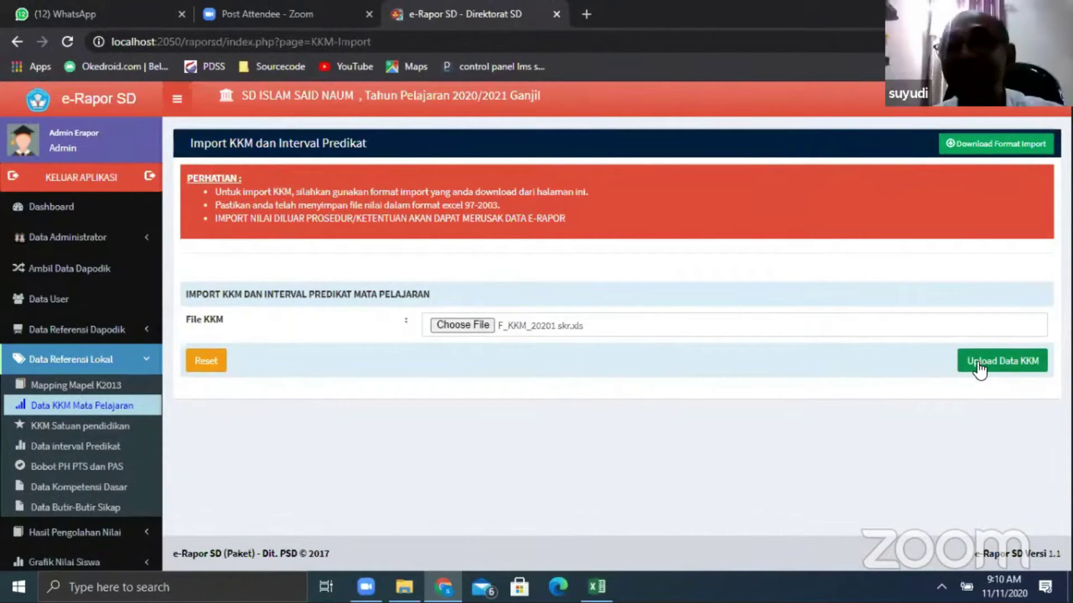
# Step: Upload the chosen KKM file and save the imported subject KKM data
pyautogui.click(981, 367)
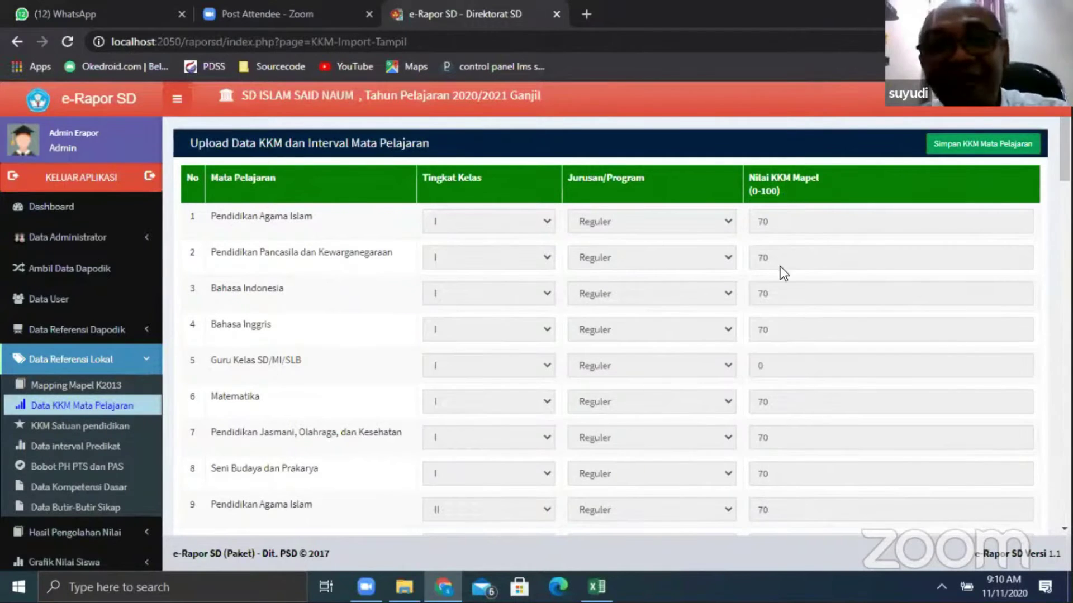
pyautogui.click(967, 144)
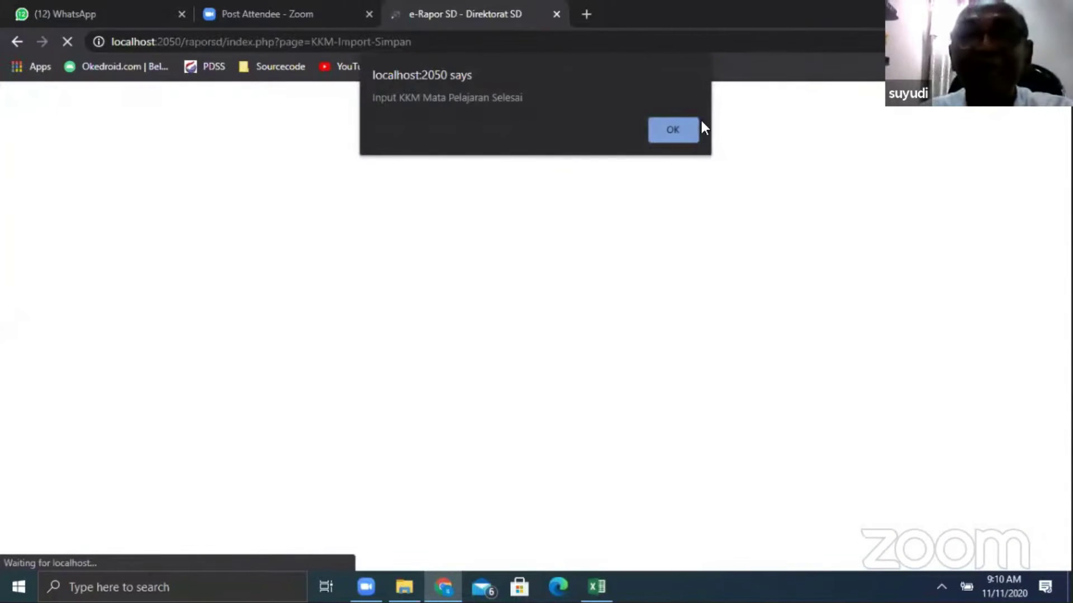
pyautogui.click(693, 131)
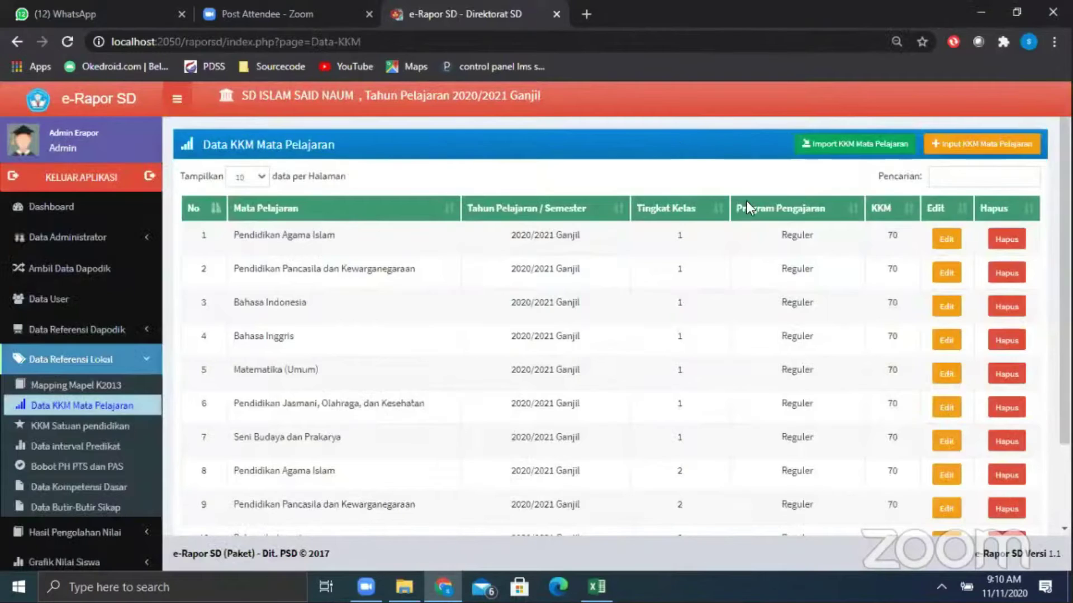
# Step: Set the KKM of Pendidikan Agama Islam for Kelas I to 90 and save the change
pyautogui.scroll(2, 915, 282)
pyautogui.click(946, 239)
pyautogui.moveTo(407, 339); pyautogui.dragTo(363, 333)
pyautogui.write('90')
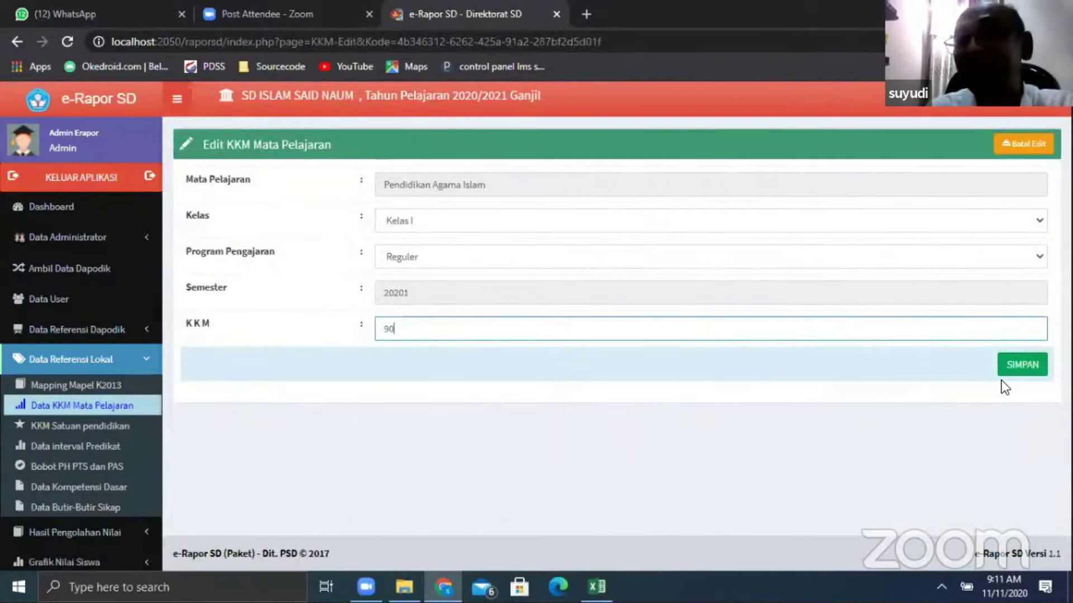
pyautogui.click(1021, 369)
pyautogui.click(676, 128)
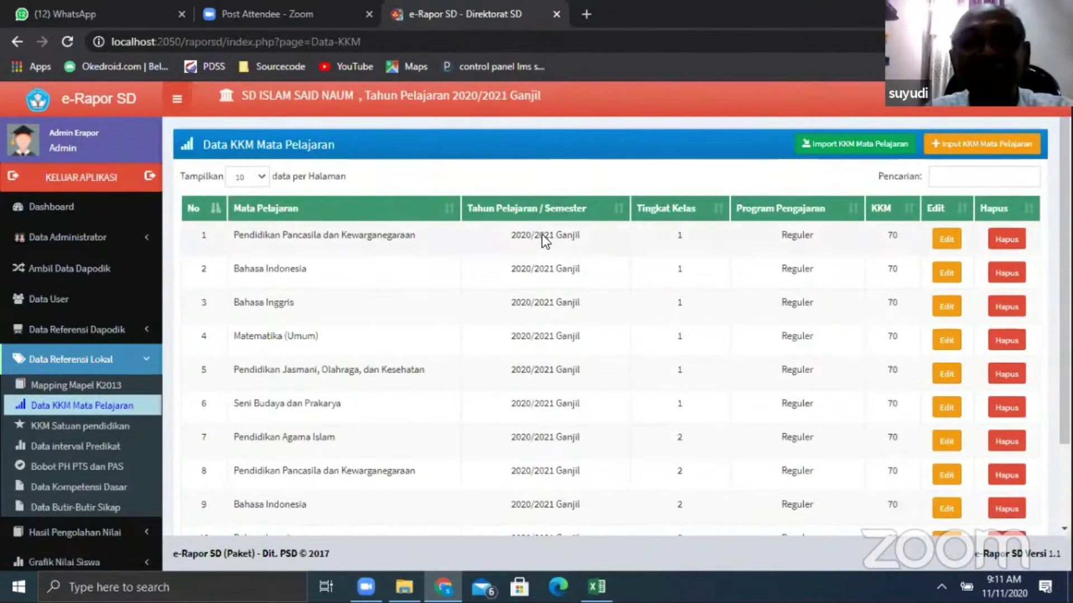
# Step: Look over the subject KKM list and open the KKM Satuan pendidikan overview
pyautogui.scroll(-2, 482, 254)
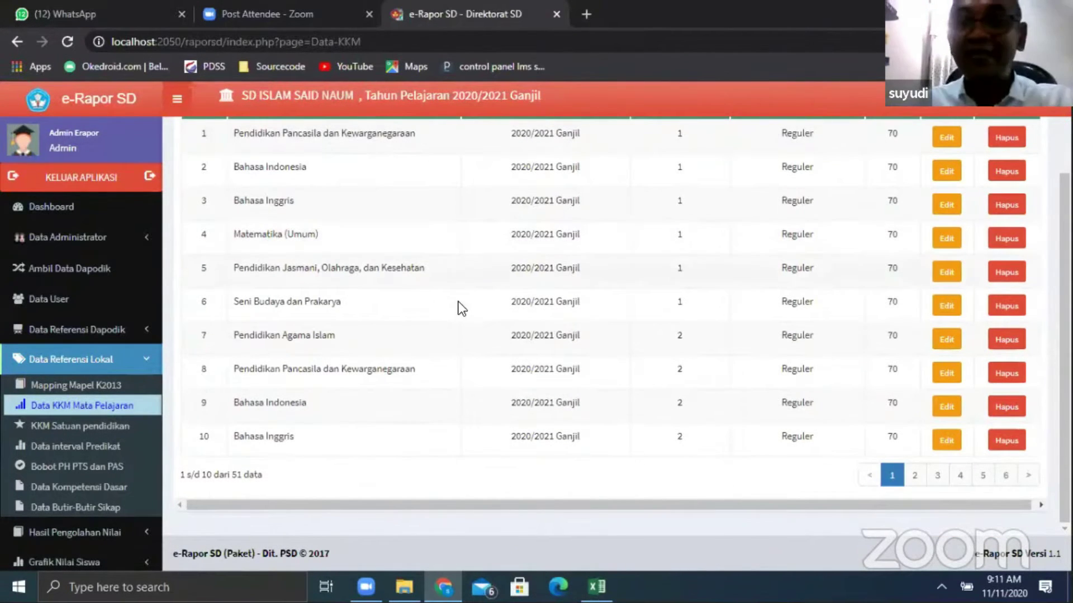
pyautogui.scroll(2, 391, 301)
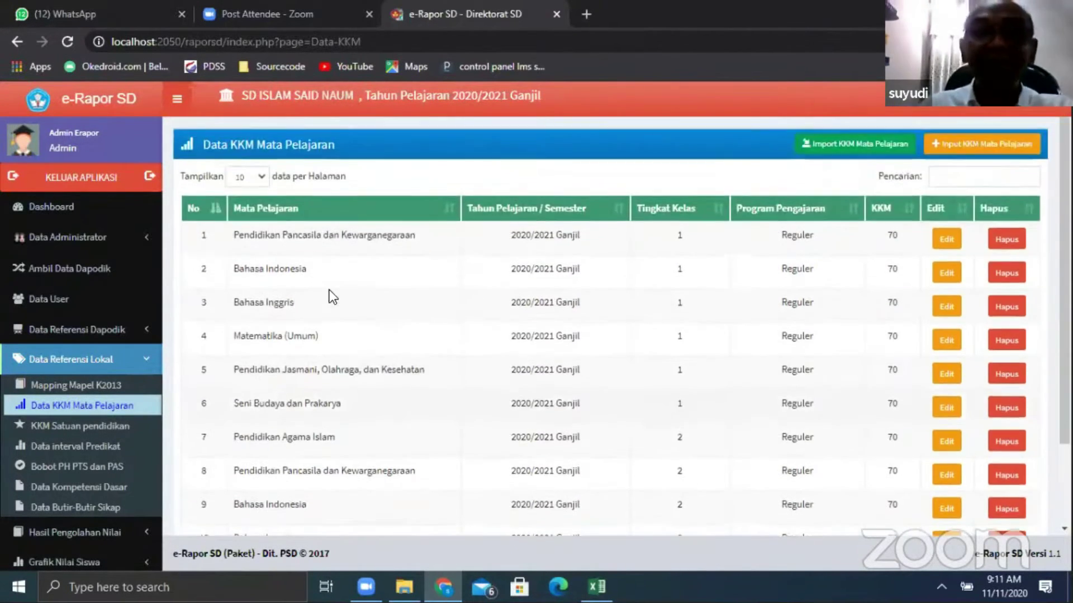
pyautogui.click(56, 427)
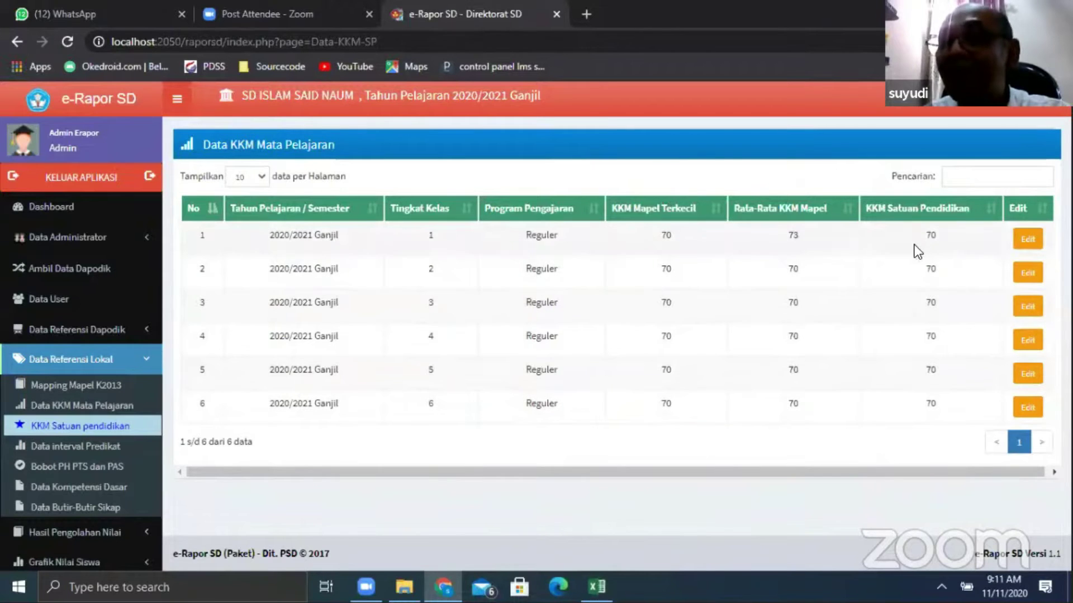
pyautogui.click(1028, 240)
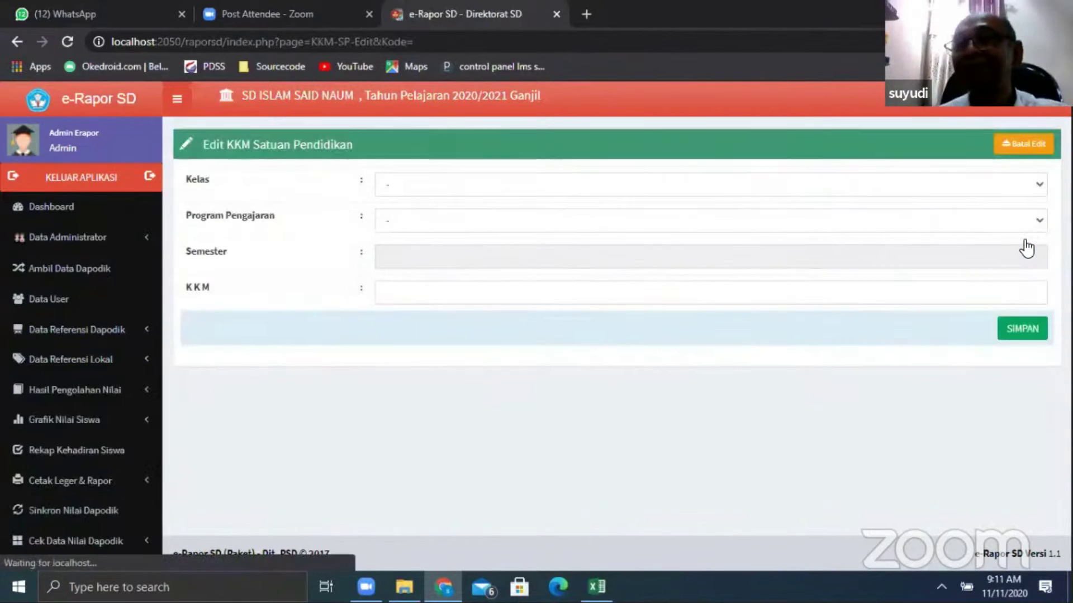
pyautogui.click(428, 292)
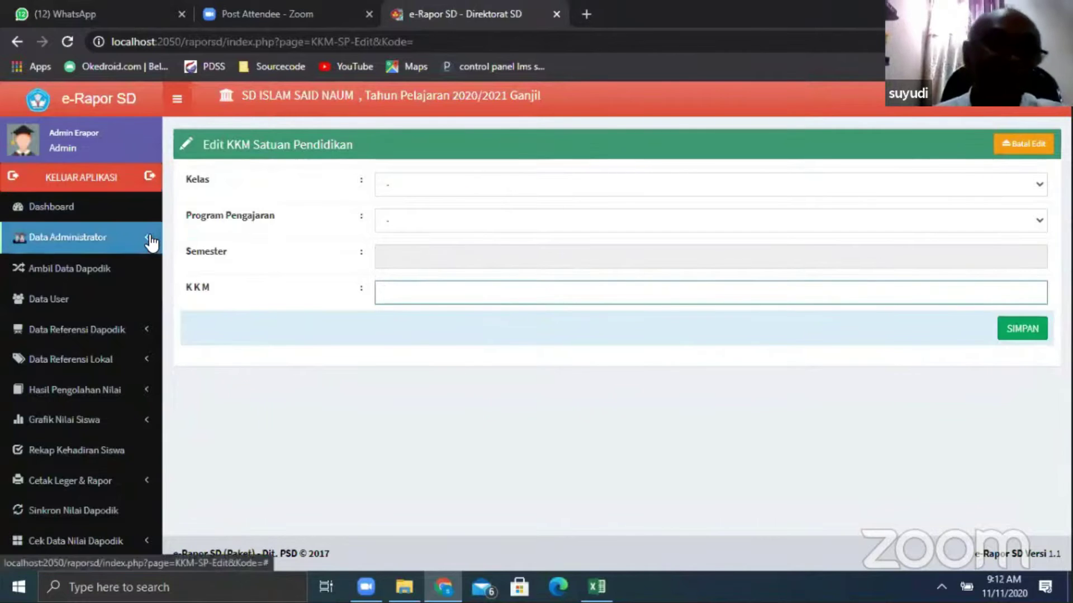
pyautogui.click(1037, 146)
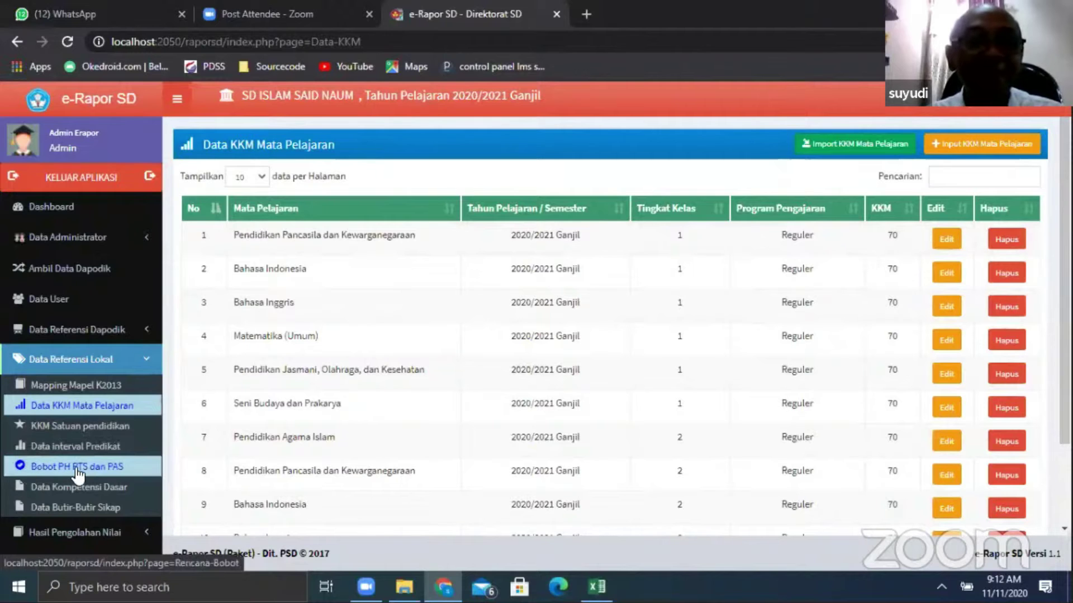
# Step: Open the PH, PTS and PAS assessment weights for Kelas I and save them as 2, 1 and 1 for both subjects
pyautogui.click(42, 472)
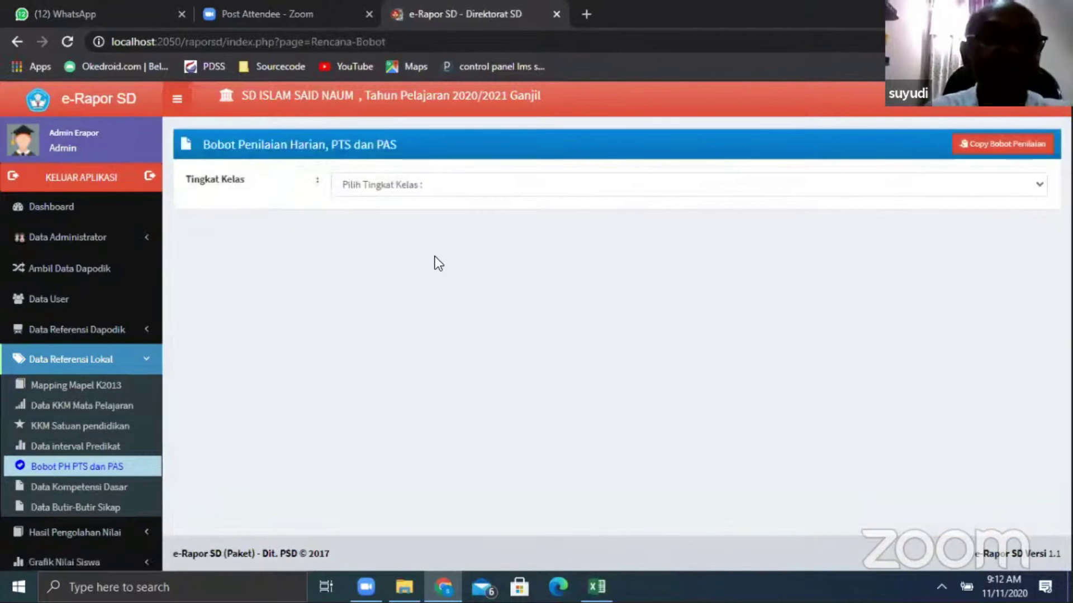
pyautogui.click(426, 187)
pyautogui.click(392, 233)
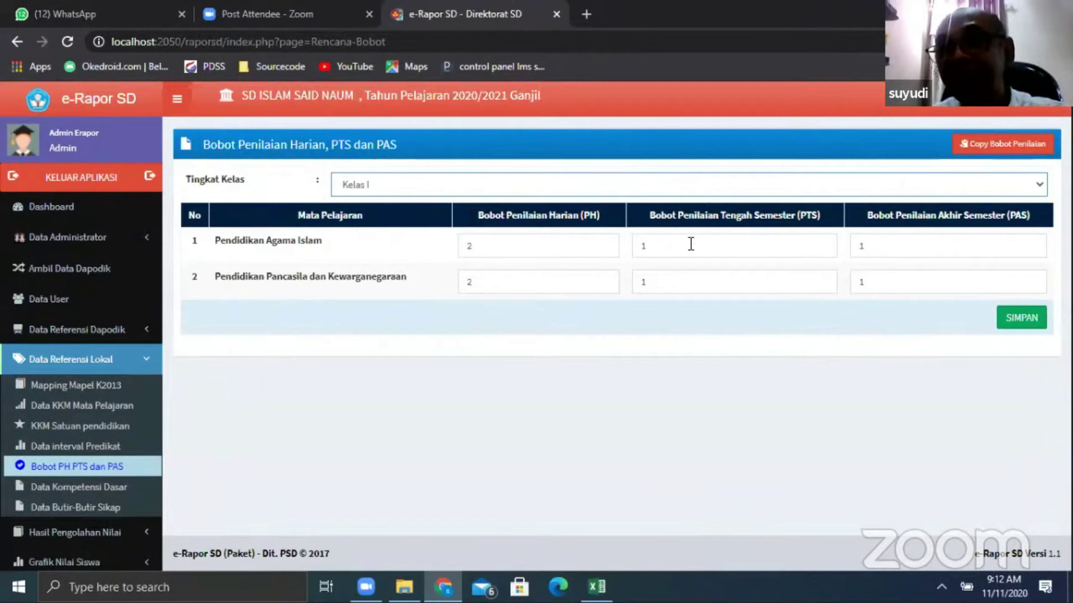
pyautogui.click(1000, 316)
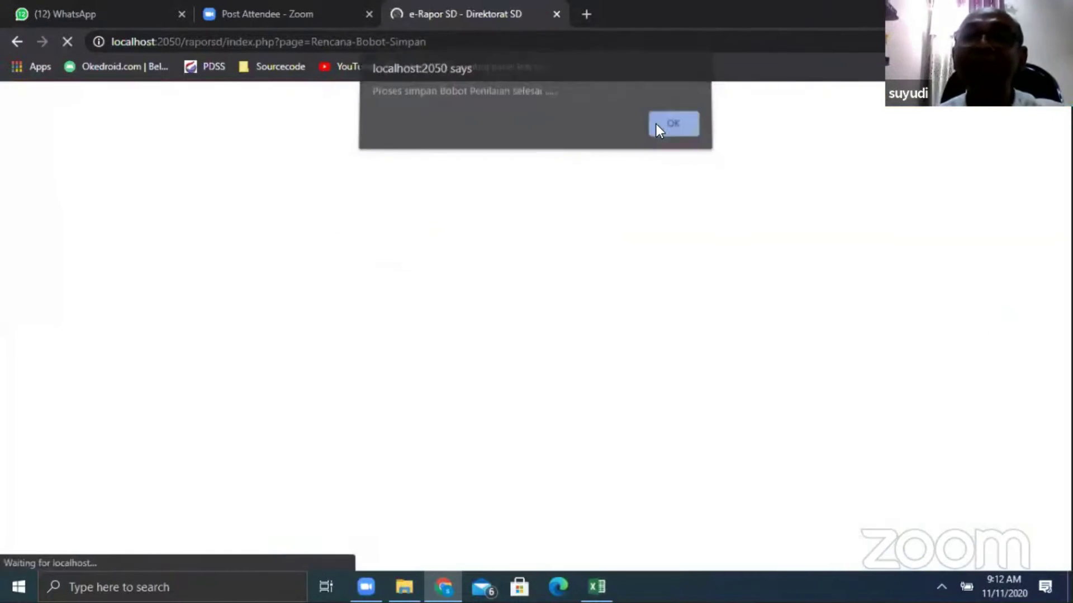
pyautogui.click(659, 126)
# Step: Save the assessment weights for Kelas II with PH 2, PTS 1 and PAS 1 for both subjects
pyautogui.click(471, 184)
pyautogui.click(455, 259)
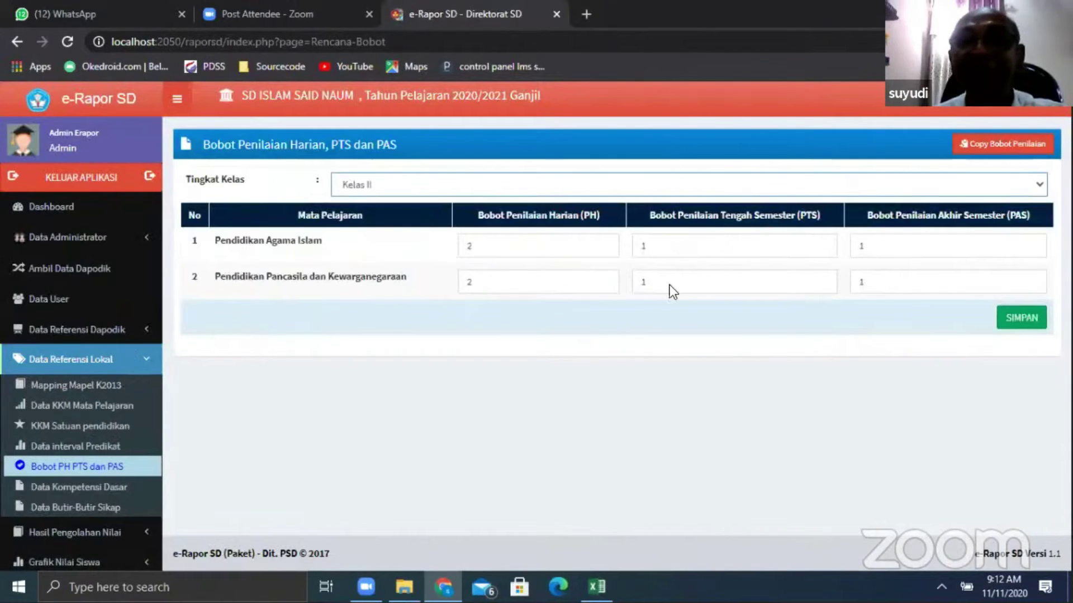
pyautogui.click(1020, 316)
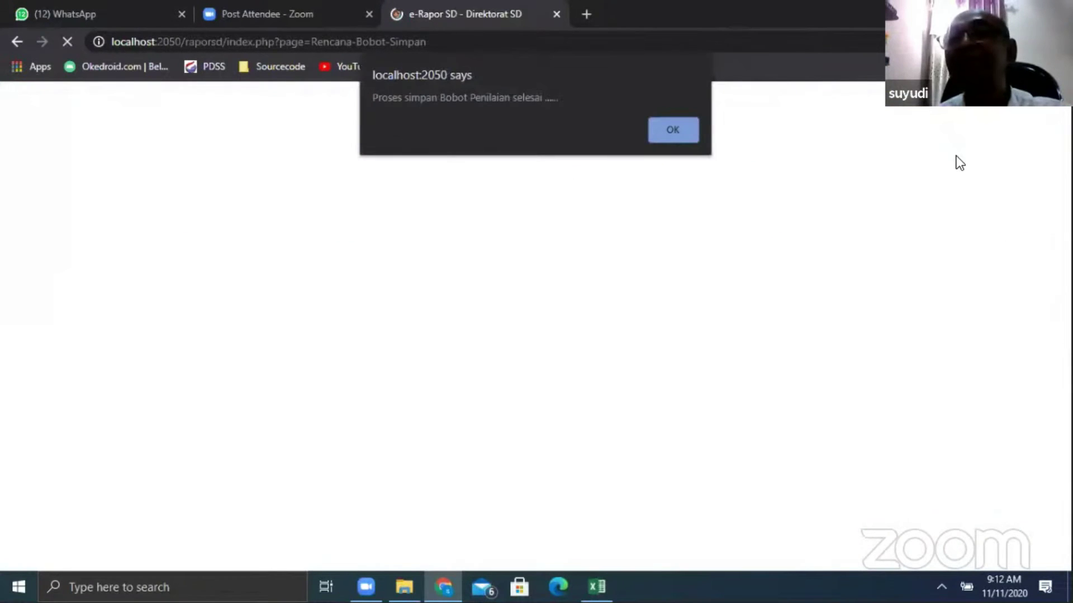
pyautogui.click(672, 128)
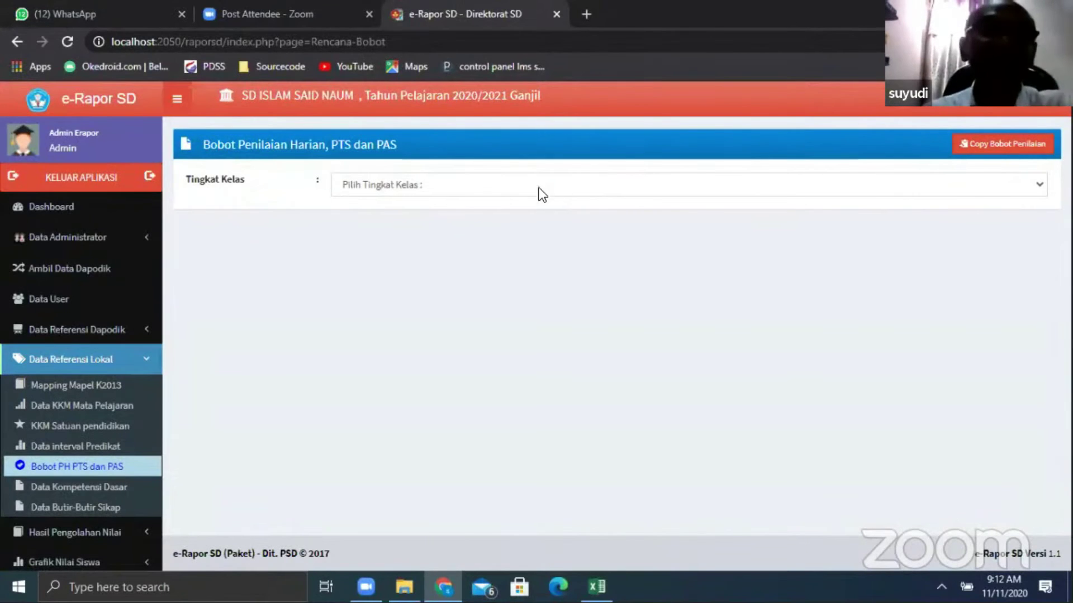
# Step: Open Data Kompetensi Dasar and examine the Bahasa Indonesia competencies, including the third page of the list
pyautogui.click(49, 488)
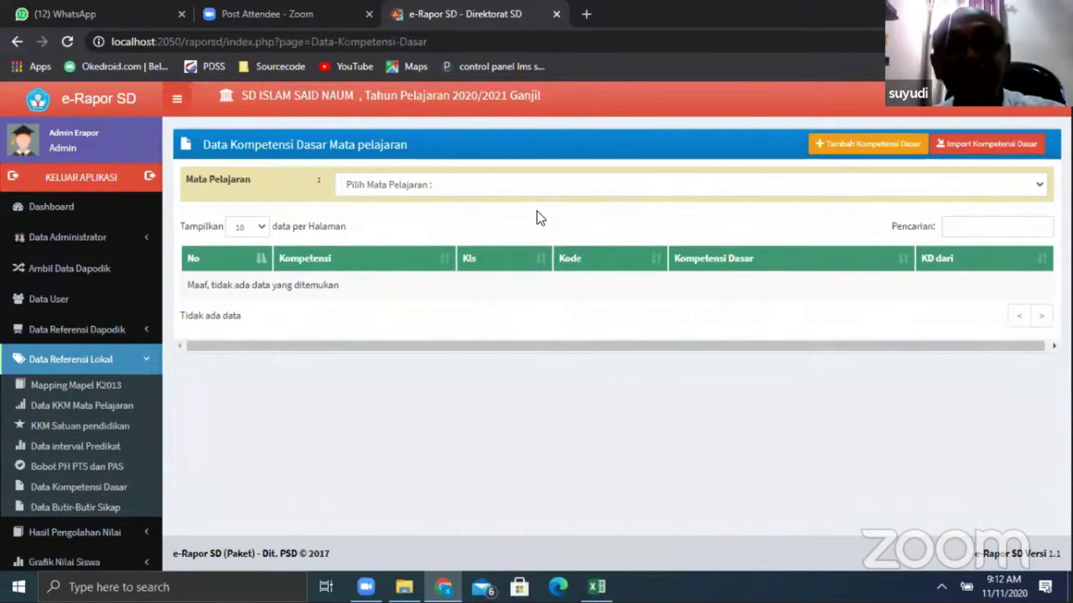
pyautogui.click(463, 185)
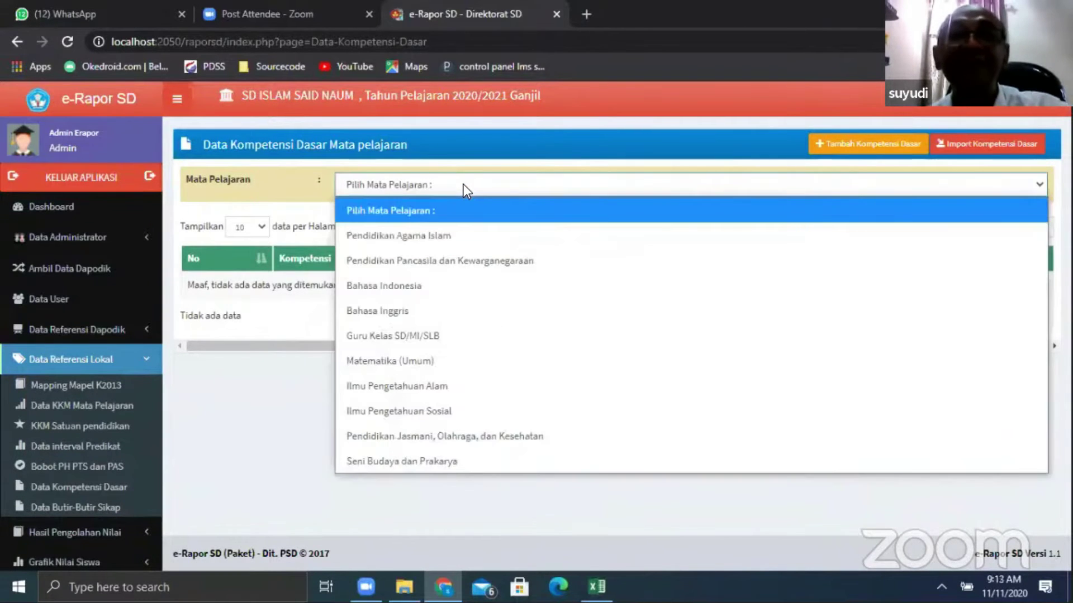
pyautogui.click(439, 293)
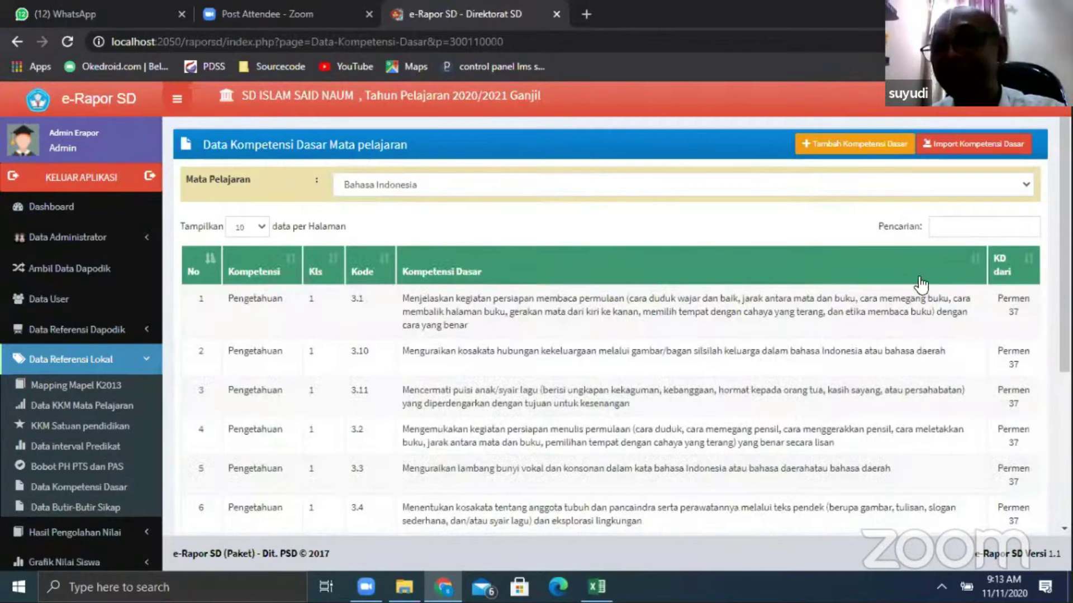
pyautogui.scroll(-3, 989, 288)
pyautogui.scroll(-2, 989, 288)
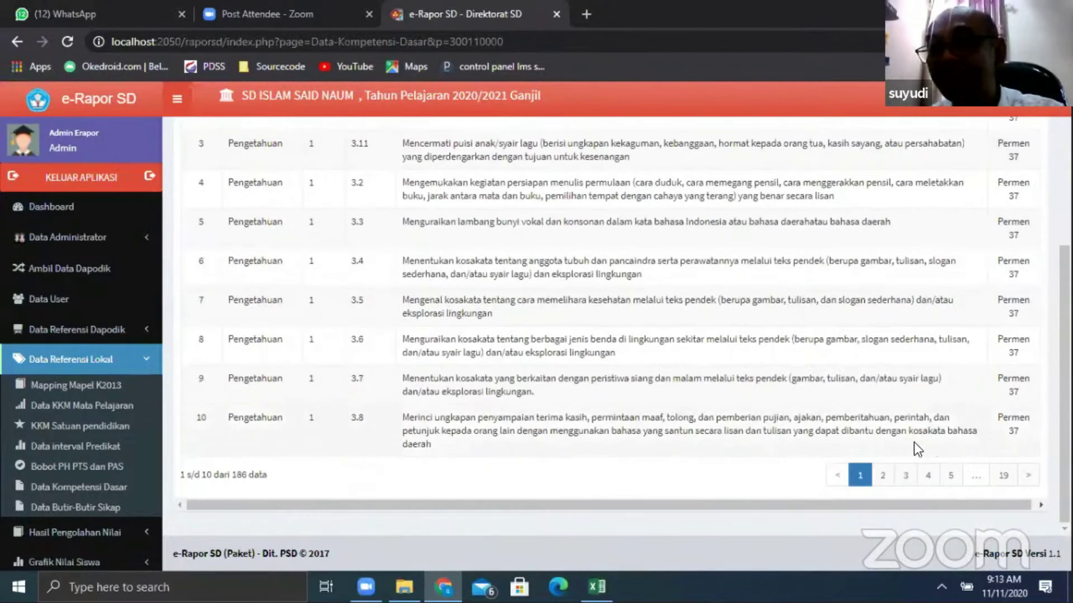
pyautogui.click(908, 474)
pyautogui.scroll(3, 995, 315)
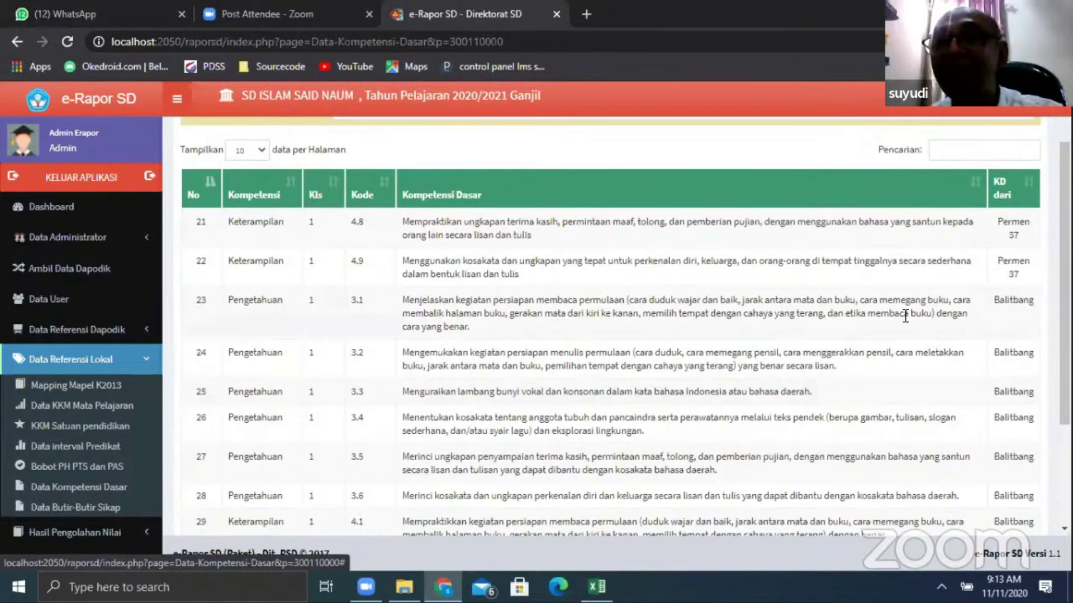
pyautogui.scroll(2, 904, 317)
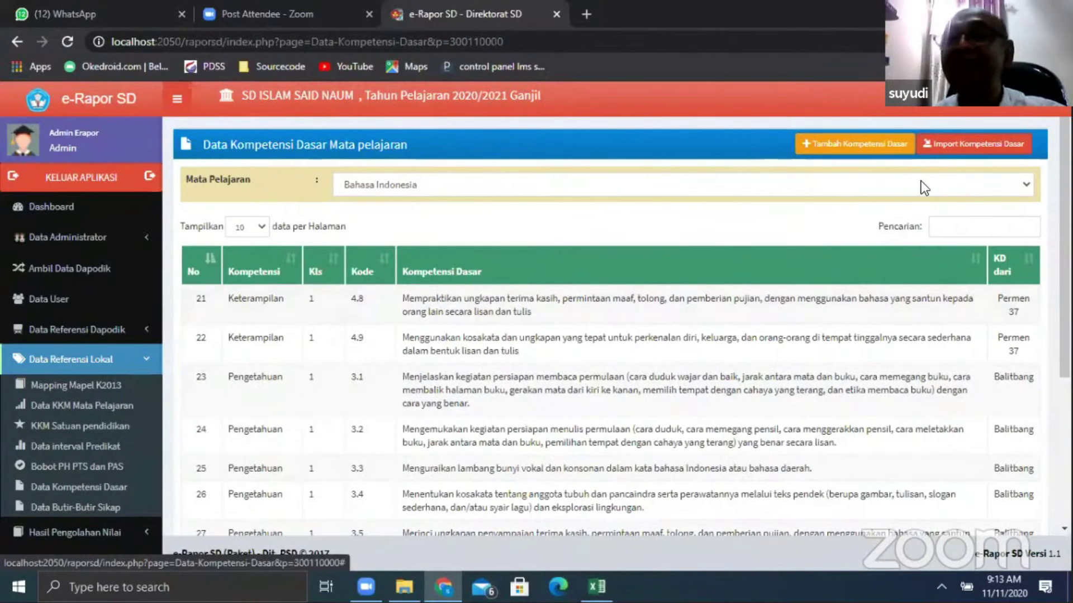
# Step: Go to the Kompetensi Dasar import format download page and choose Bahasa Indonesia as the subject
pyautogui.click(966, 146)
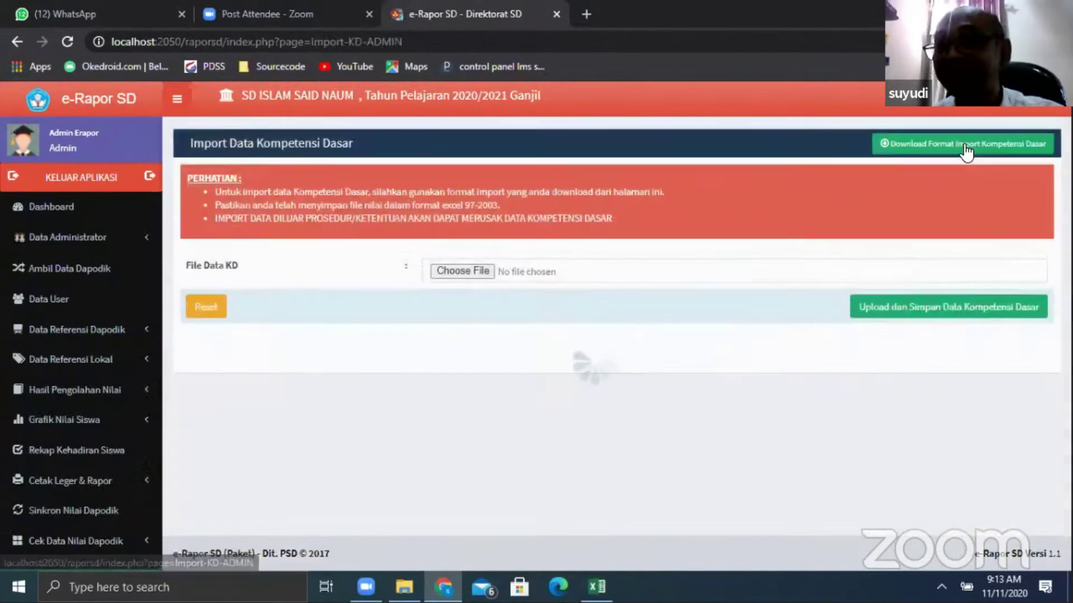
pyautogui.click(957, 147)
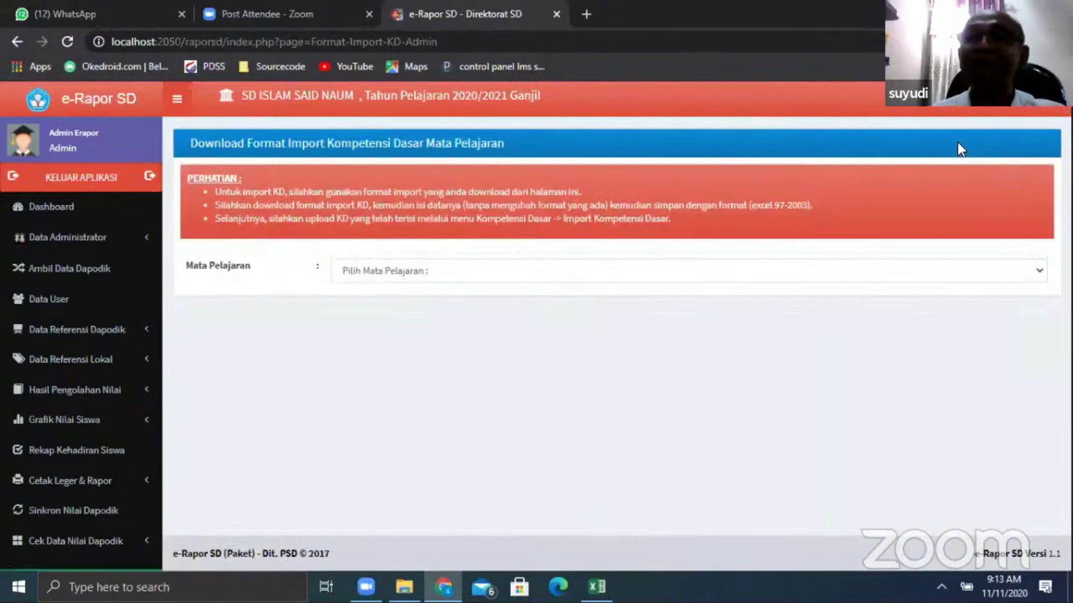
pyautogui.click(448, 263)
pyautogui.click(449, 268)
pyautogui.click(444, 271)
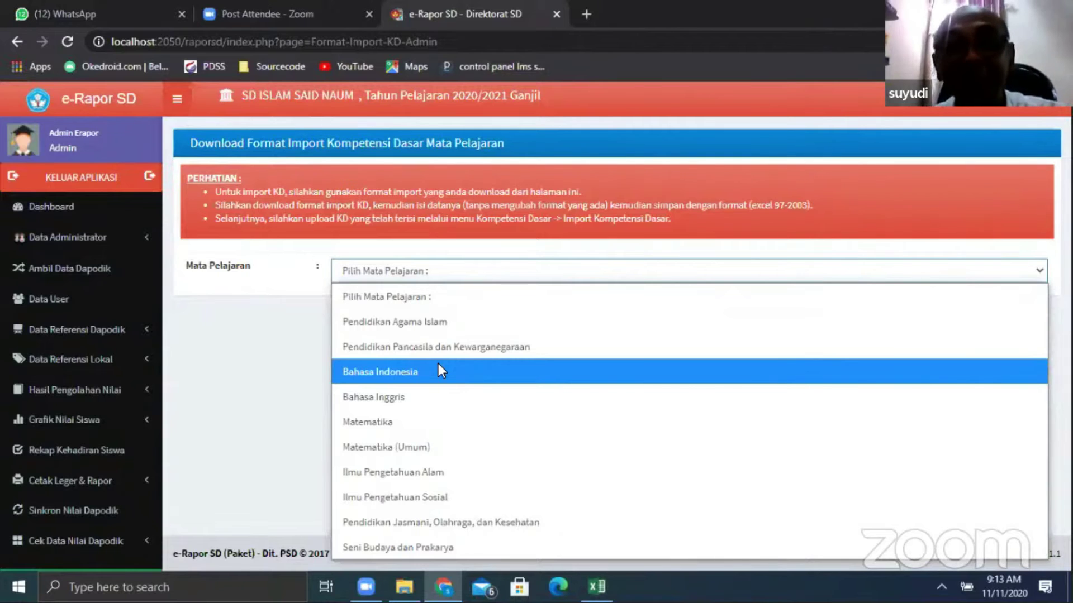
pyautogui.click(424, 370)
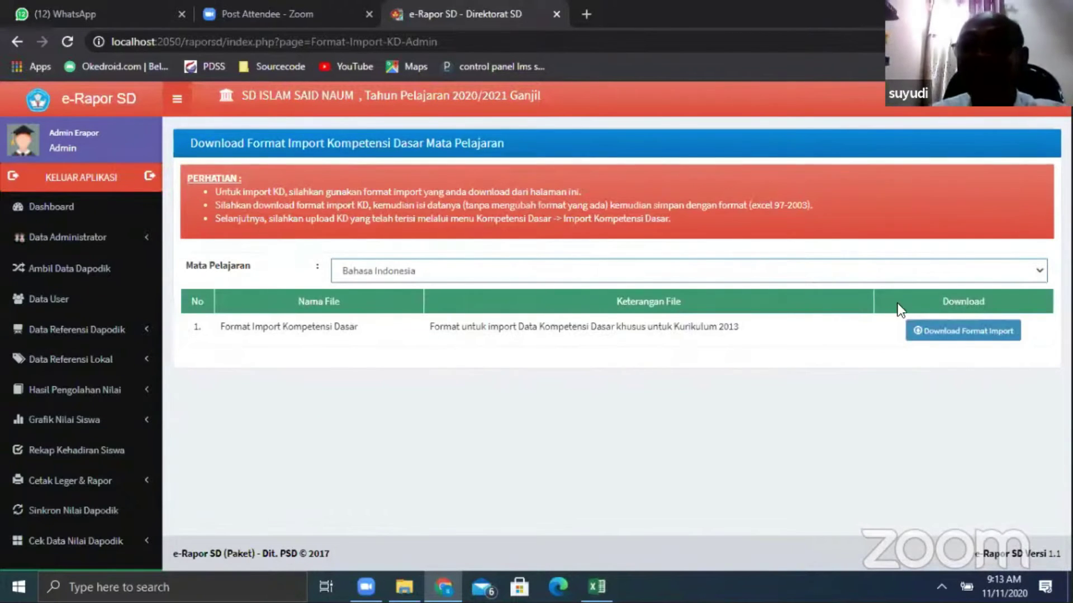
pyautogui.click(939, 335)
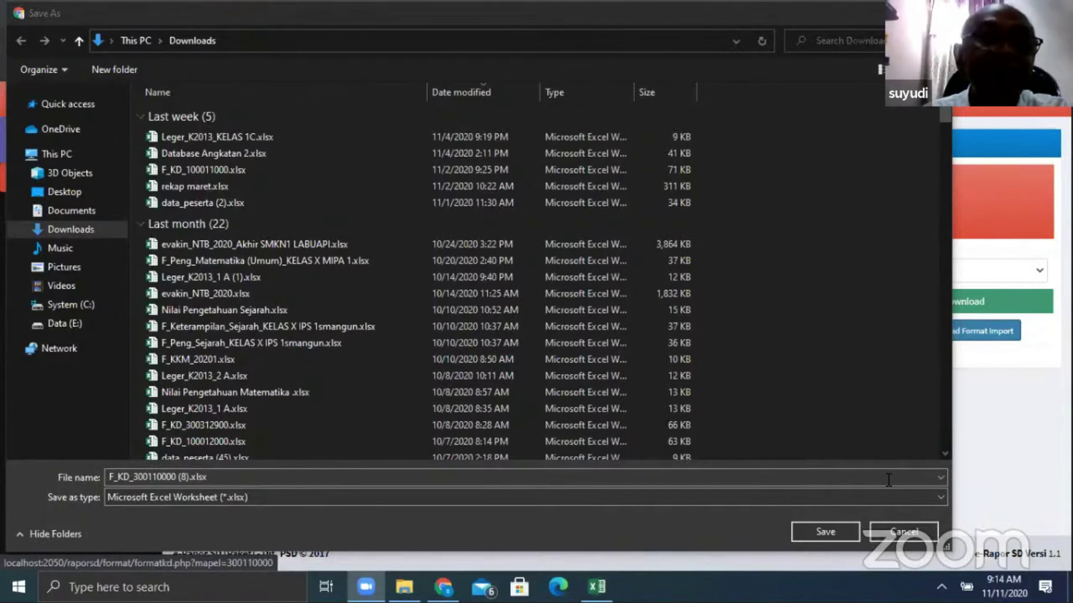
pyautogui.scroll(-1, 842, 359)
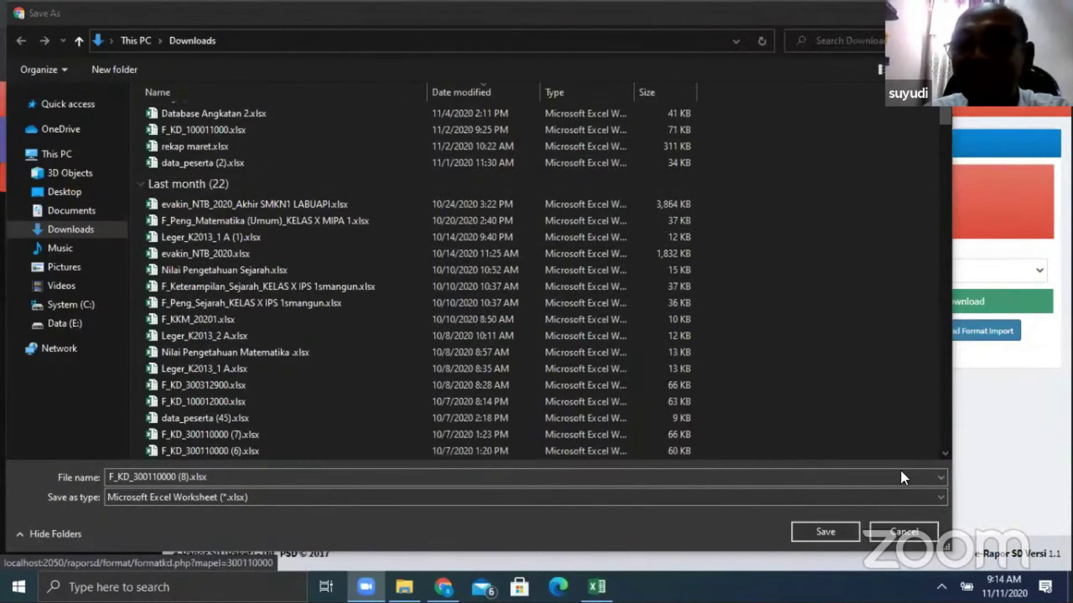
pyautogui.click(777, 431)
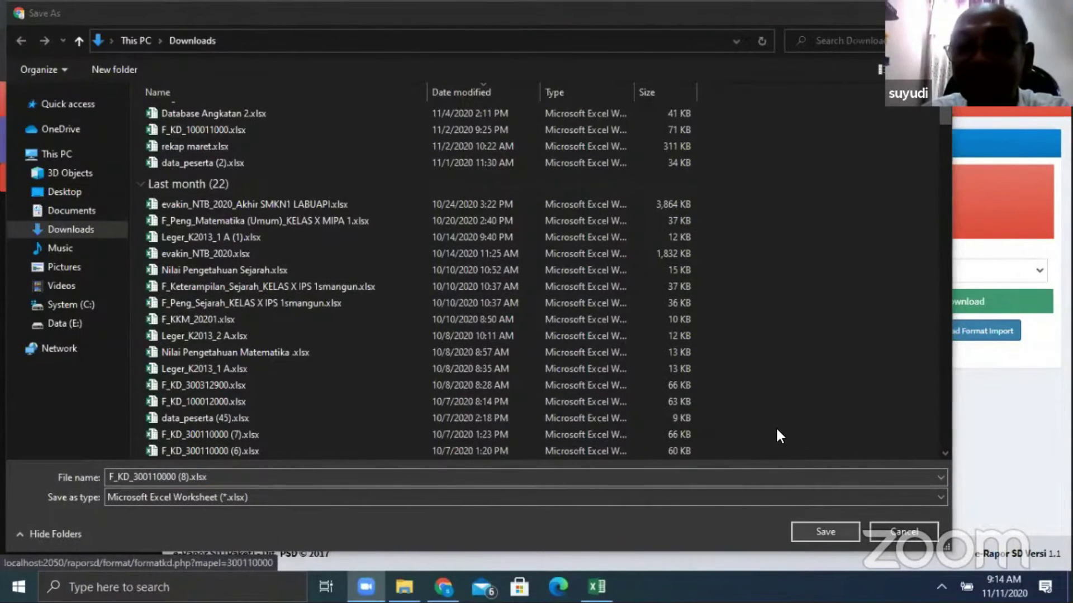
pyautogui.press('Return')
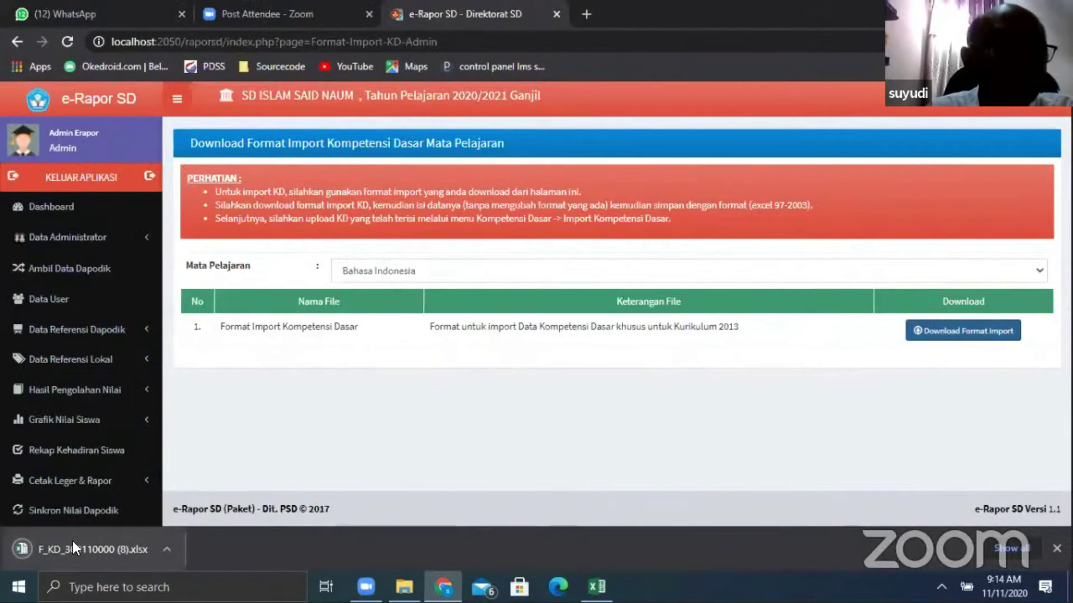
pyautogui.click(73, 545)
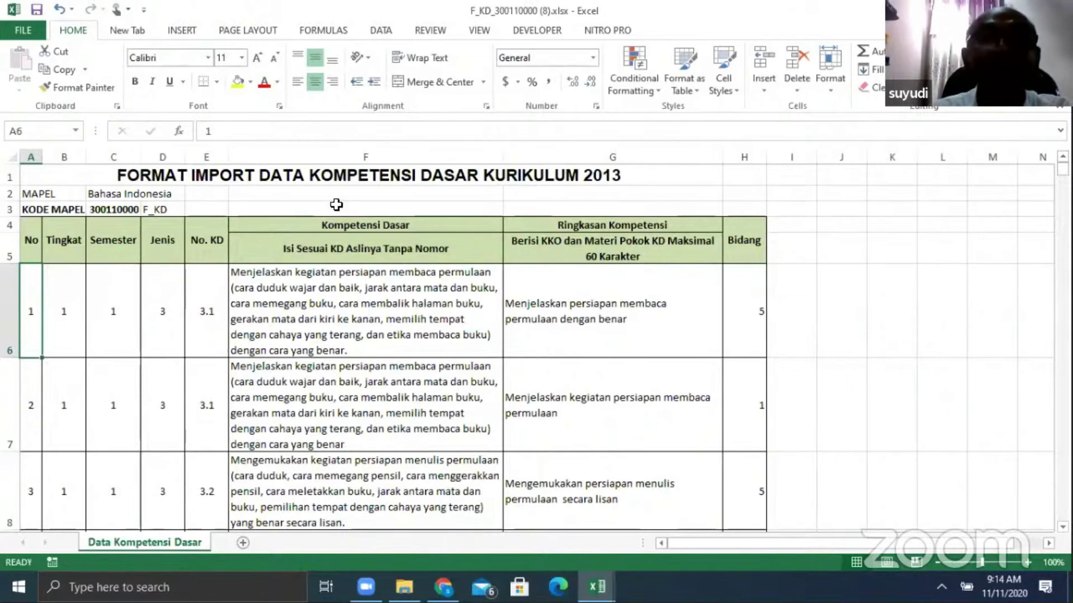
# Step: Examine the Bidang column and its input notes, and look through the competency rows to the end of the list
pyautogui.click(741, 242)
pyautogui.click(745, 157)
pyautogui.click(776, 290)
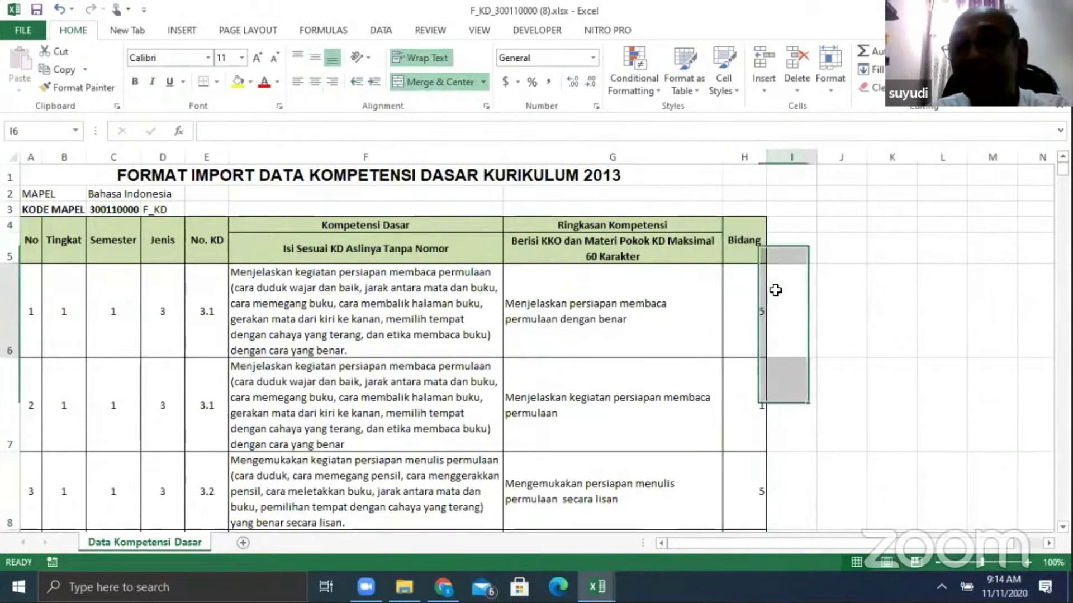
pyautogui.click(740, 299)
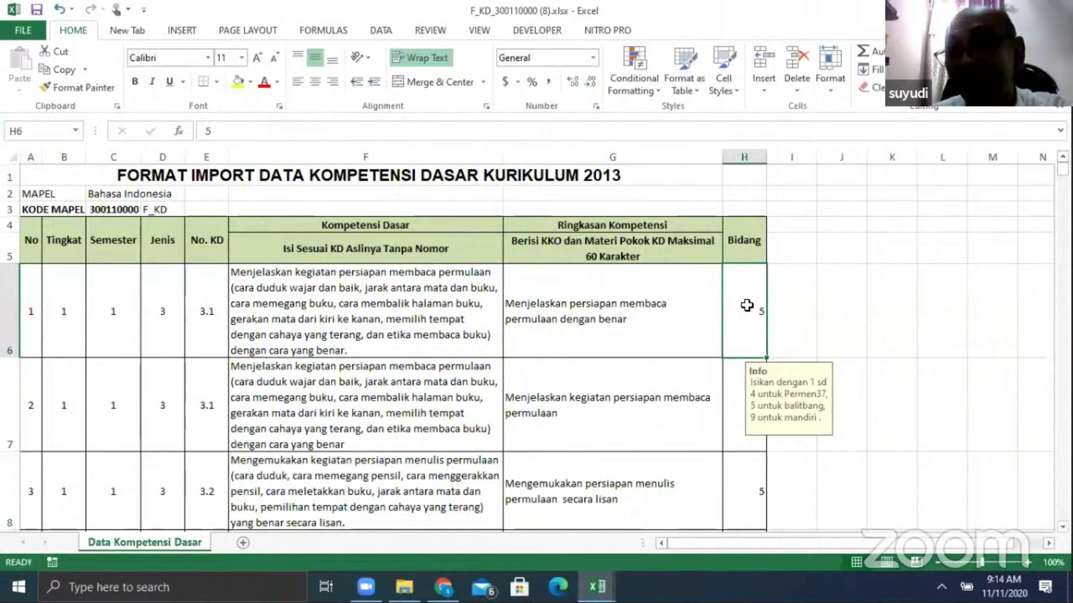
pyautogui.click(740, 411)
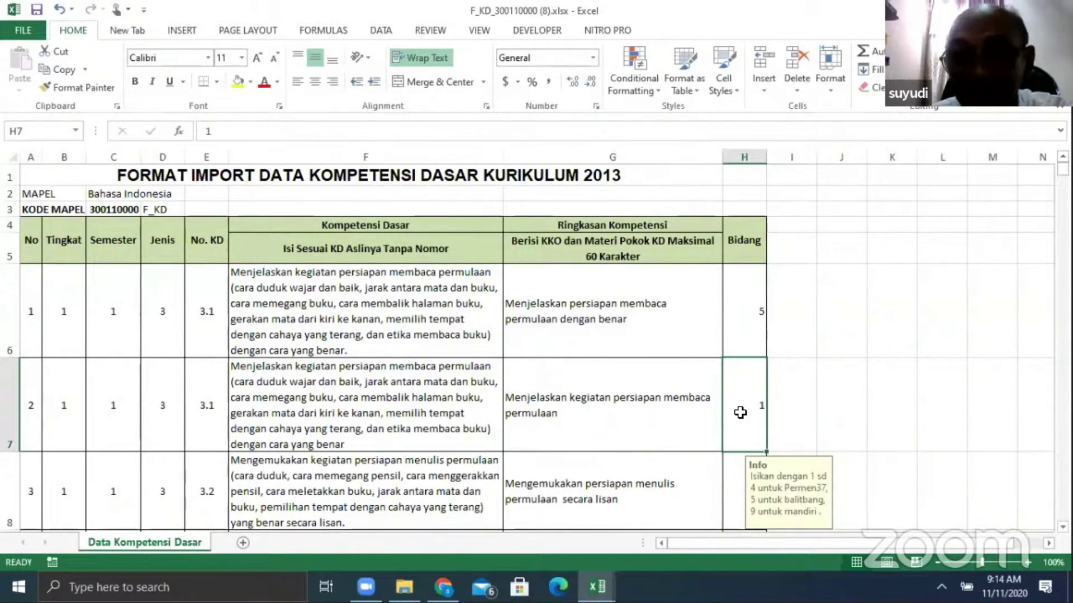
pyautogui.scroll(-7, 740, 412)
pyautogui.scroll(-20, 741, 412)
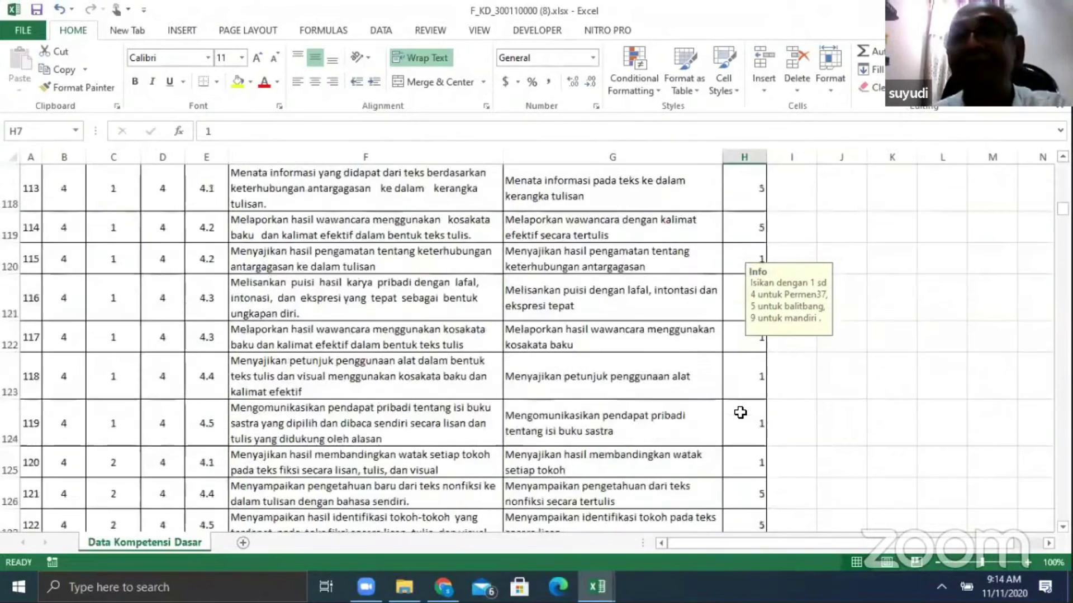
pyautogui.scroll(-20, 740, 412)
pyautogui.scroll(5, 677, 299)
pyautogui.scroll(-1, 366, 263)
# Step: Start a new competency in the first empty row, 192, by entering 187 as its No
pyautogui.click(367, 266)
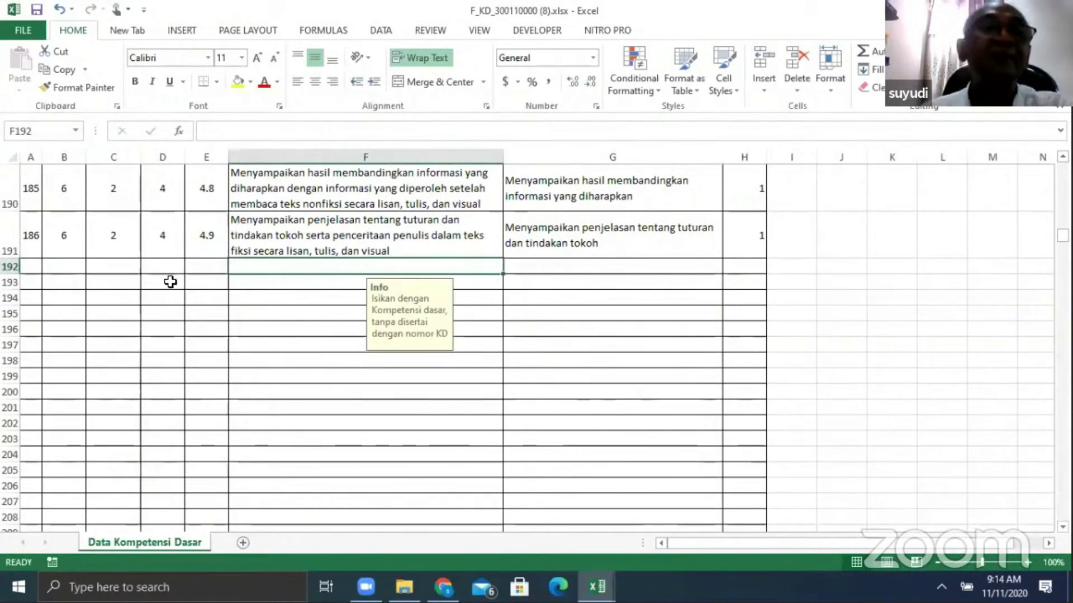
pyautogui.click(29, 266)
pyautogui.write('187')
# Step: Try to enter 1 as the Tingkat of the new competency in cell B192
pyautogui.click(60, 266)
pyautogui.write('1')
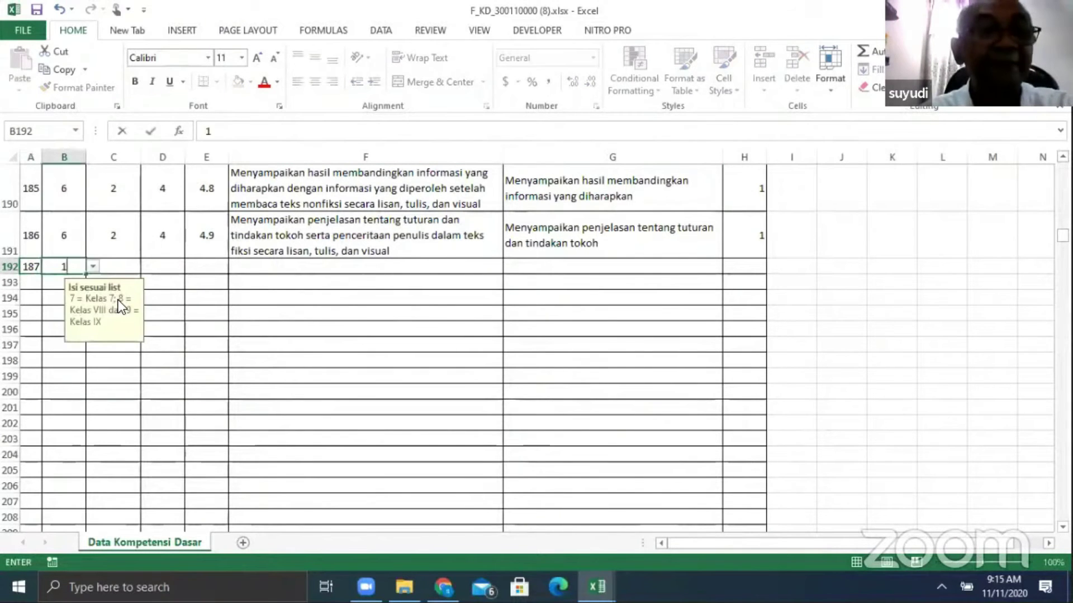
pyautogui.click(125, 271)
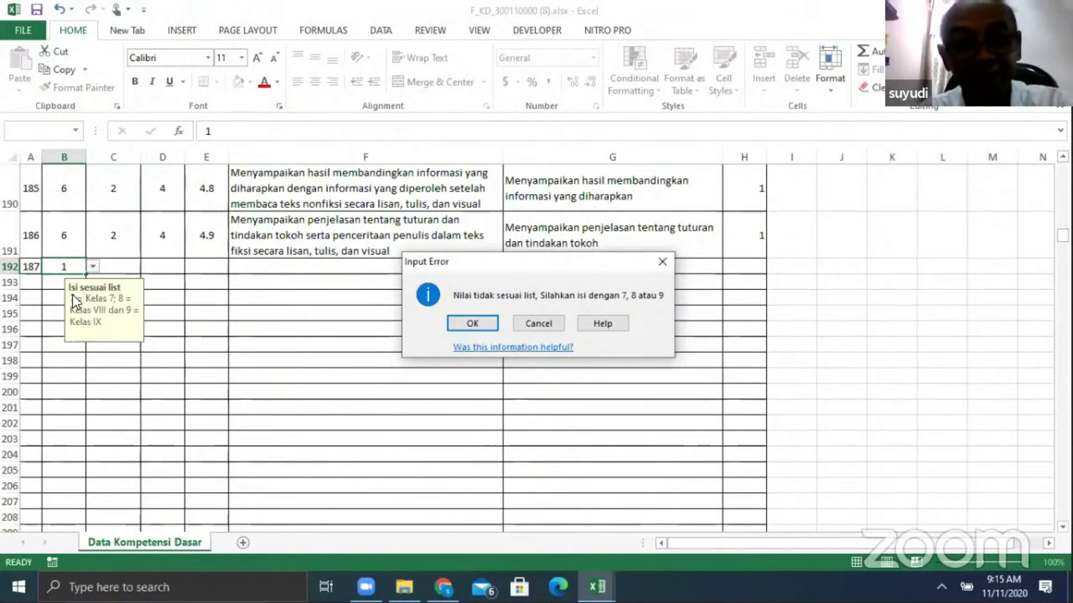
pyautogui.click(534, 324)
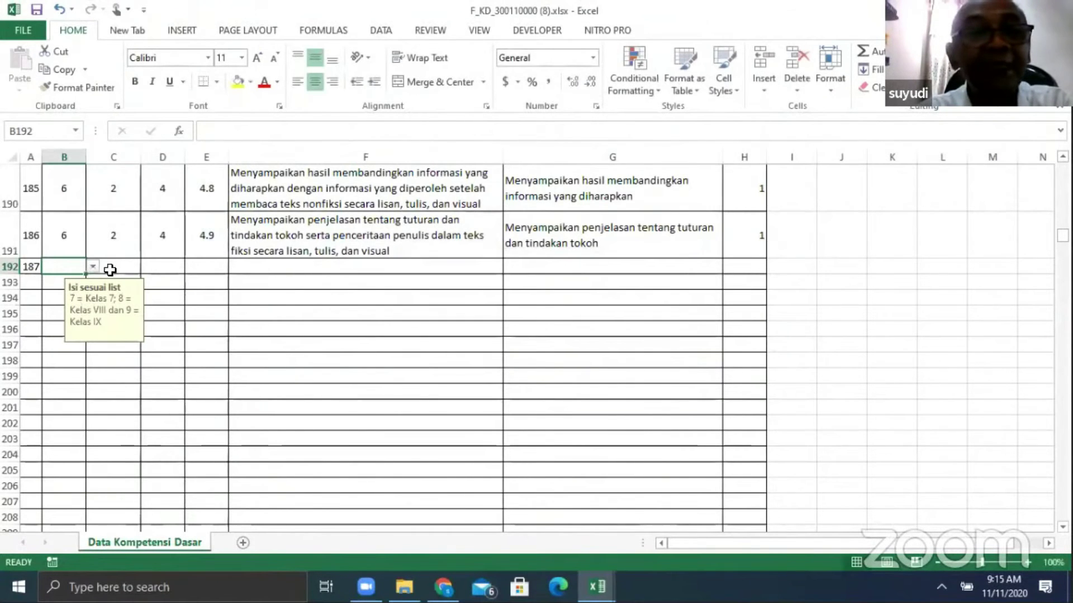
# Step: Set the Bidang of the new competency in row 192 to 9 for mandiri
pyautogui.click(108, 271)
pyautogui.click(752, 267)
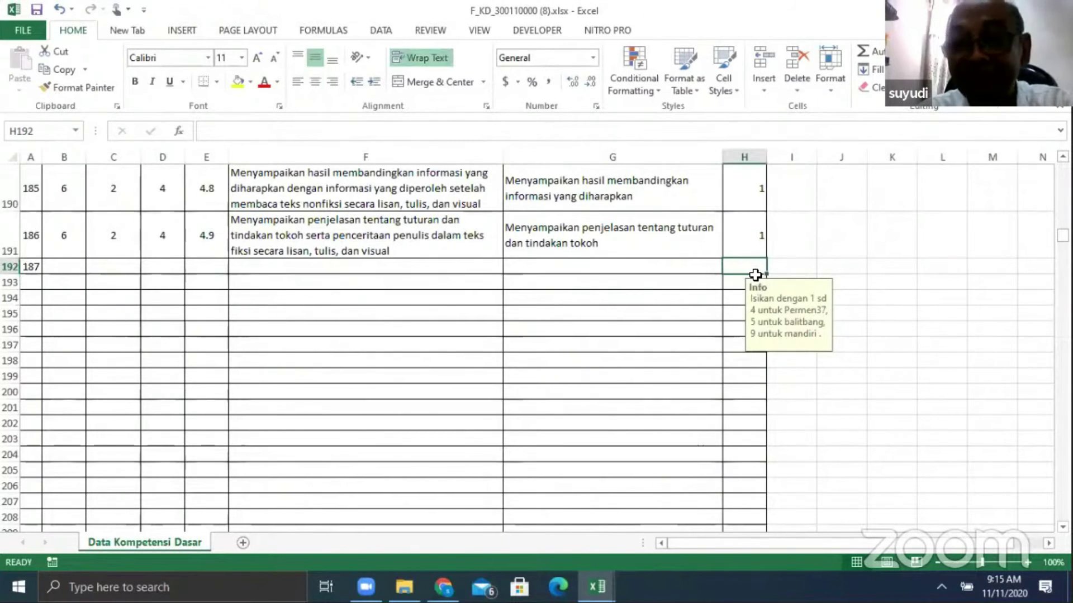
pyautogui.write('9')
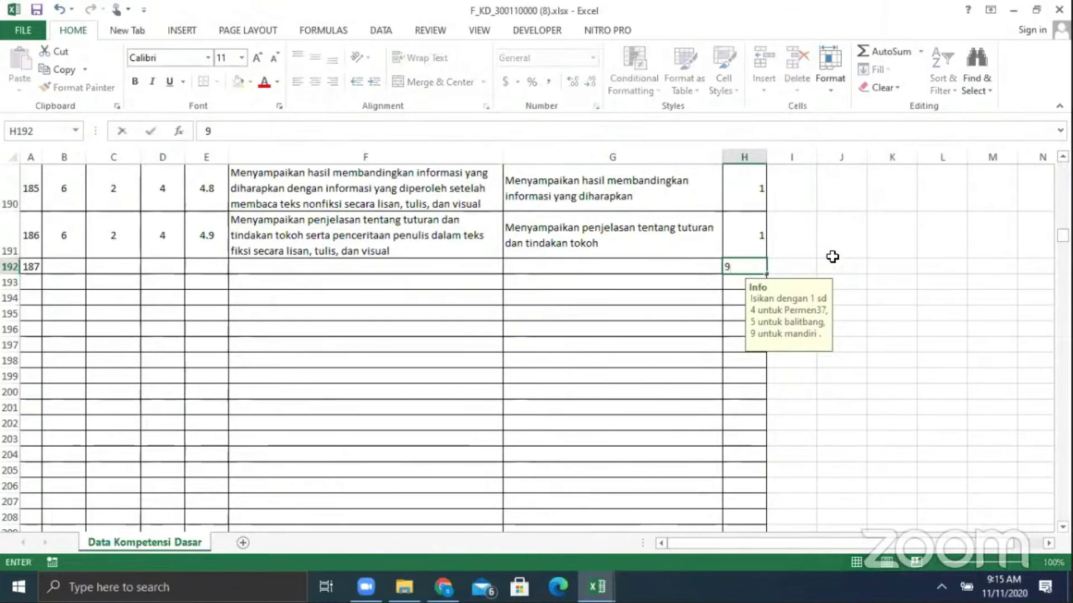
pyautogui.click(642, 266)
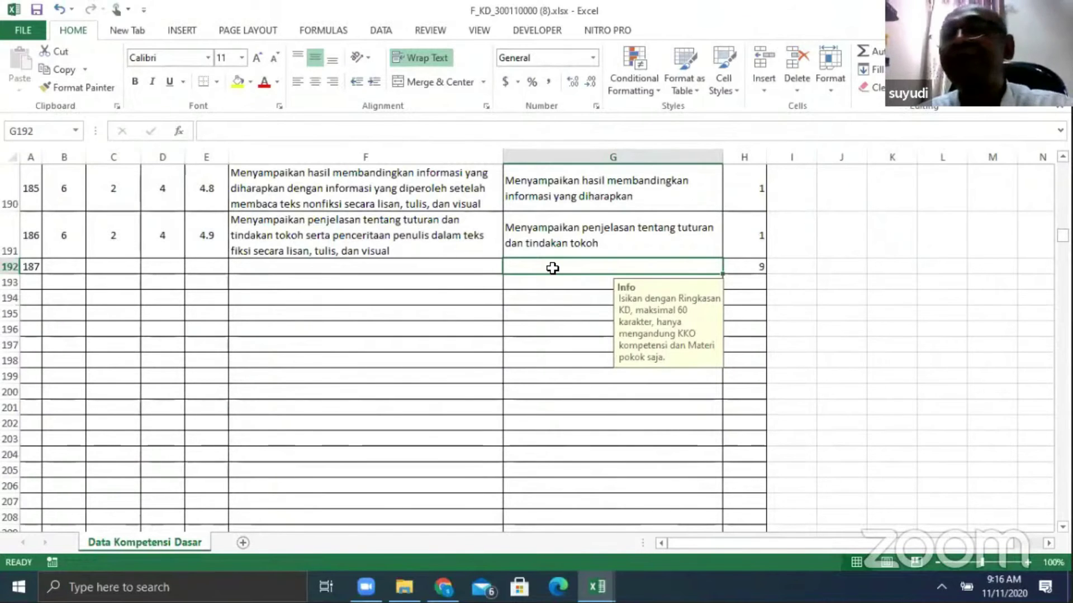
pyautogui.scroll(2, 551, 247)
pyautogui.scroll(-1, 558, 266)
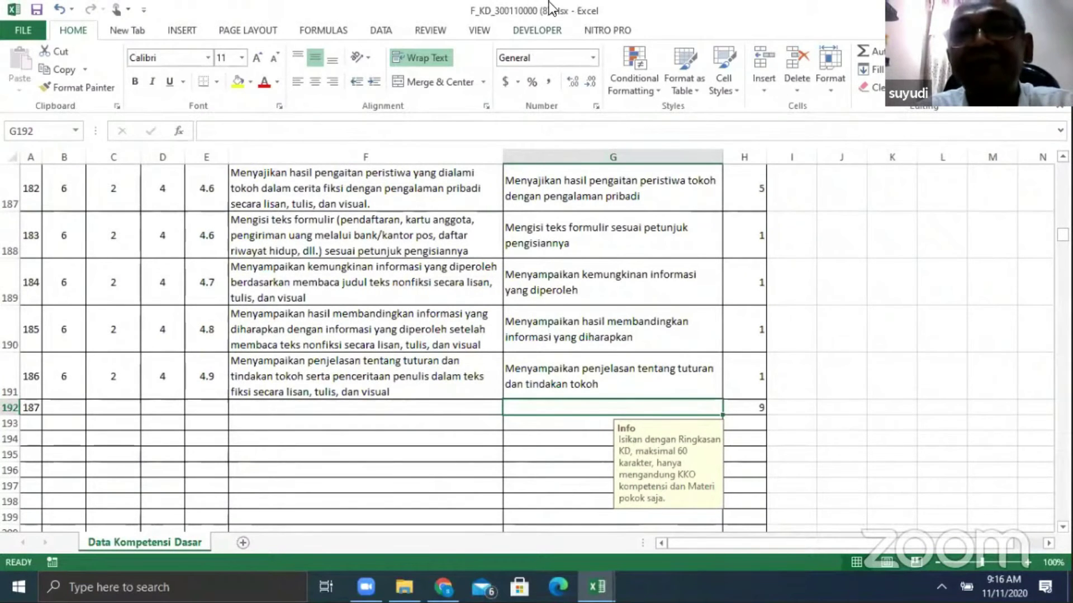
pyautogui.click(43, 33)
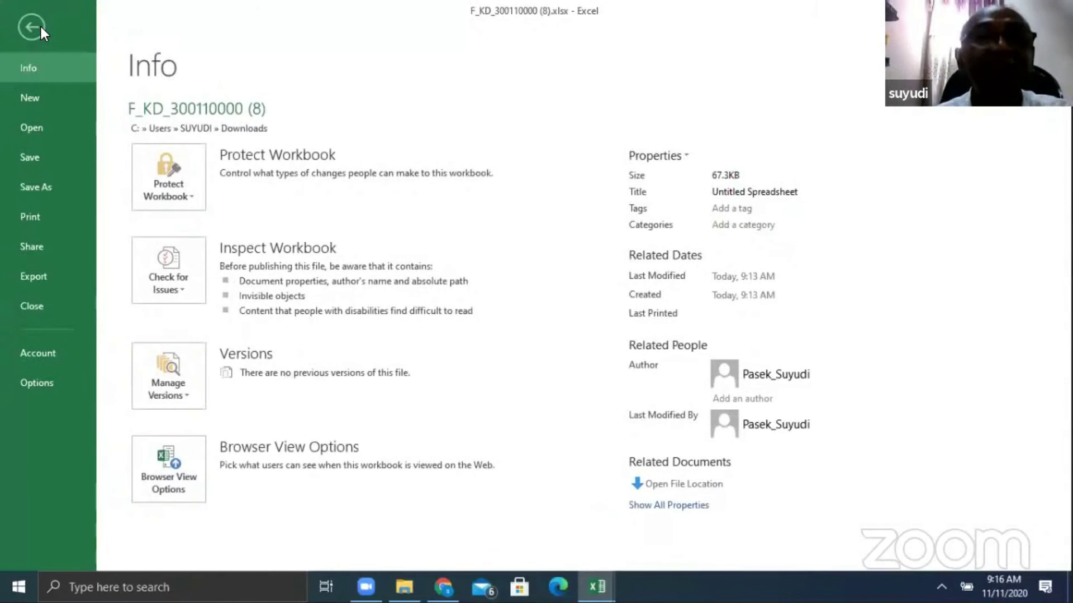
pyautogui.click(33, 187)
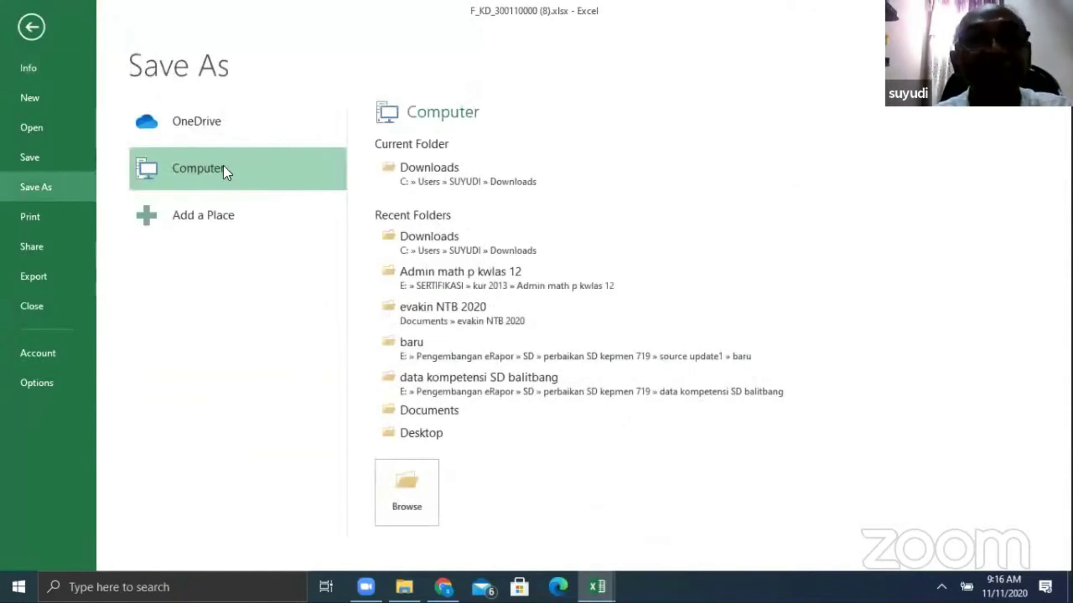
pyautogui.click(413, 167)
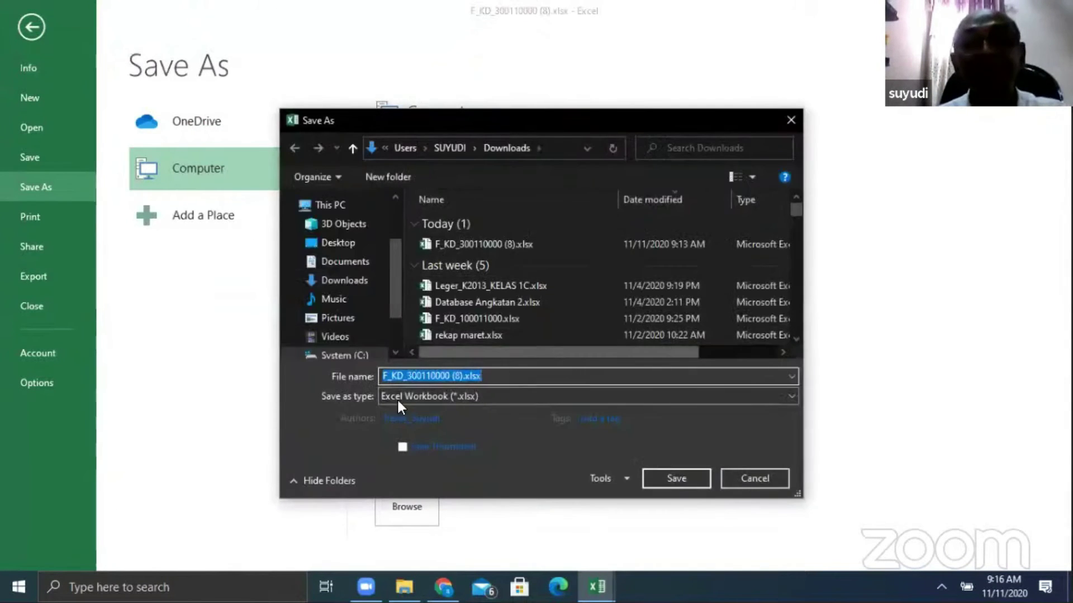
pyautogui.click(421, 393)
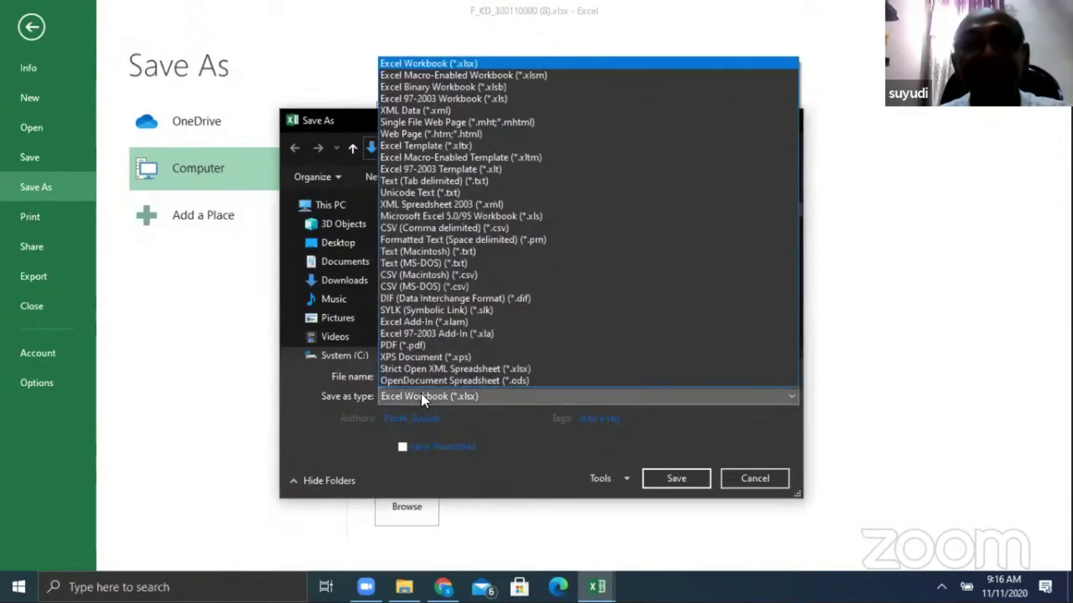
pyautogui.click(508, 98)
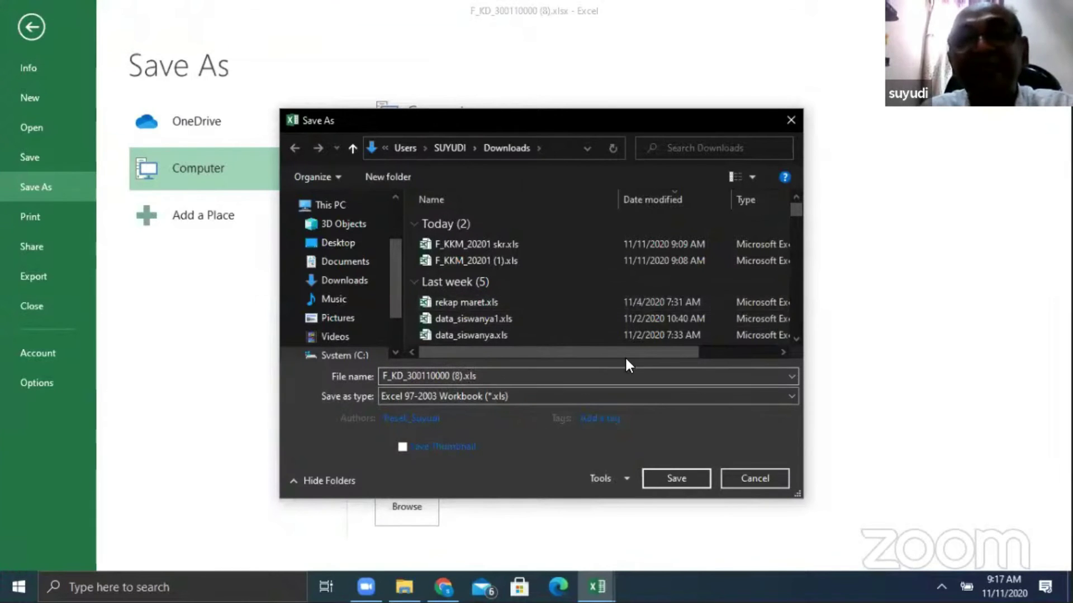
pyautogui.click(672, 477)
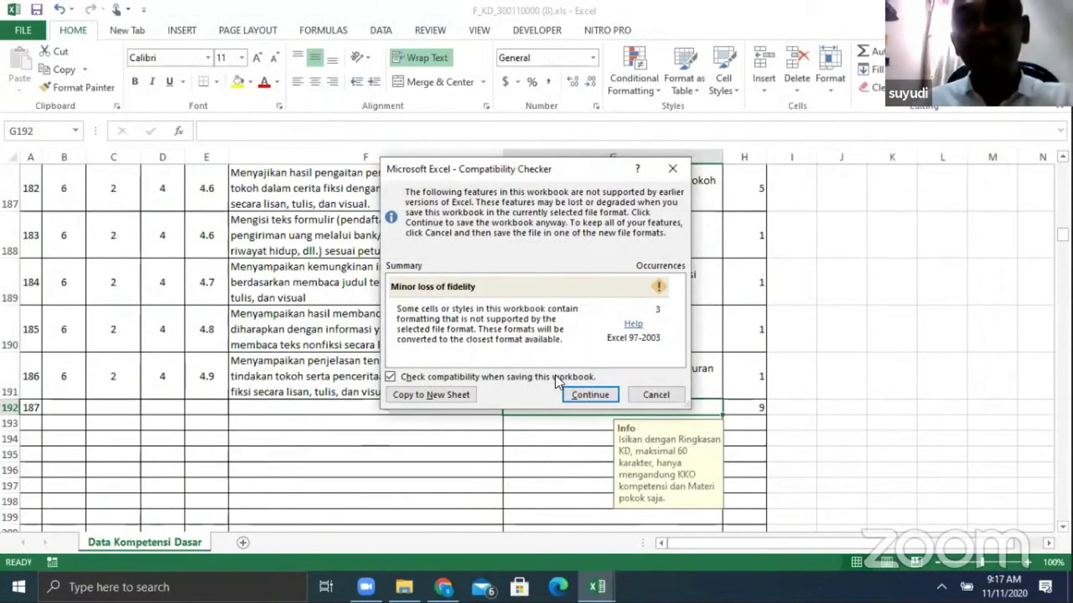
pyautogui.click(572, 397)
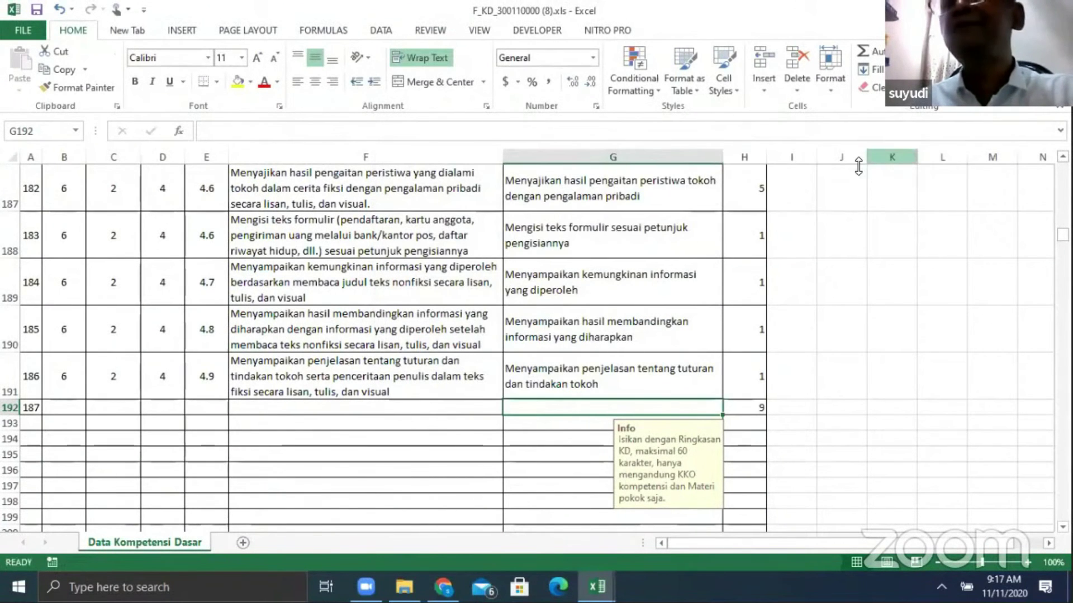
pyautogui.press('super+Down')
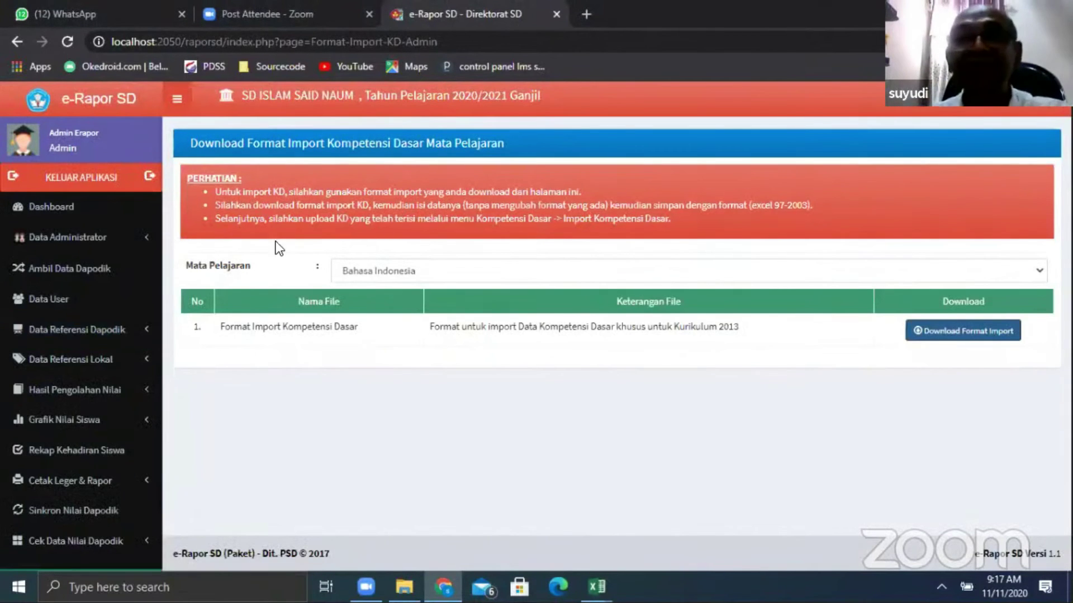
pyautogui.click(93, 360)
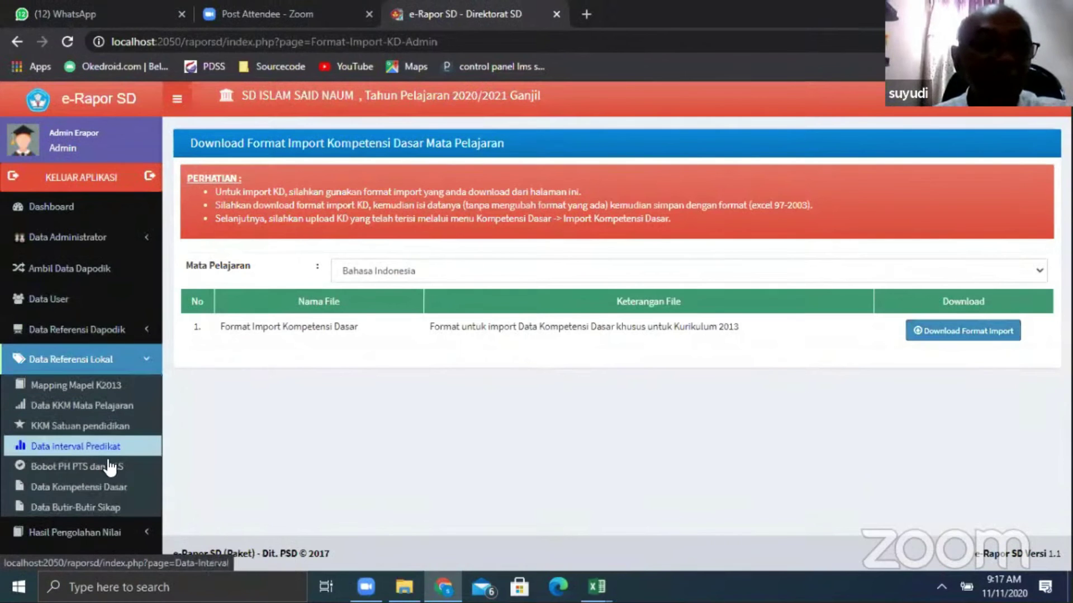
pyautogui.click(112, 489)
pyautogui.click(955, 149)
pyautogui.click(452, 272)
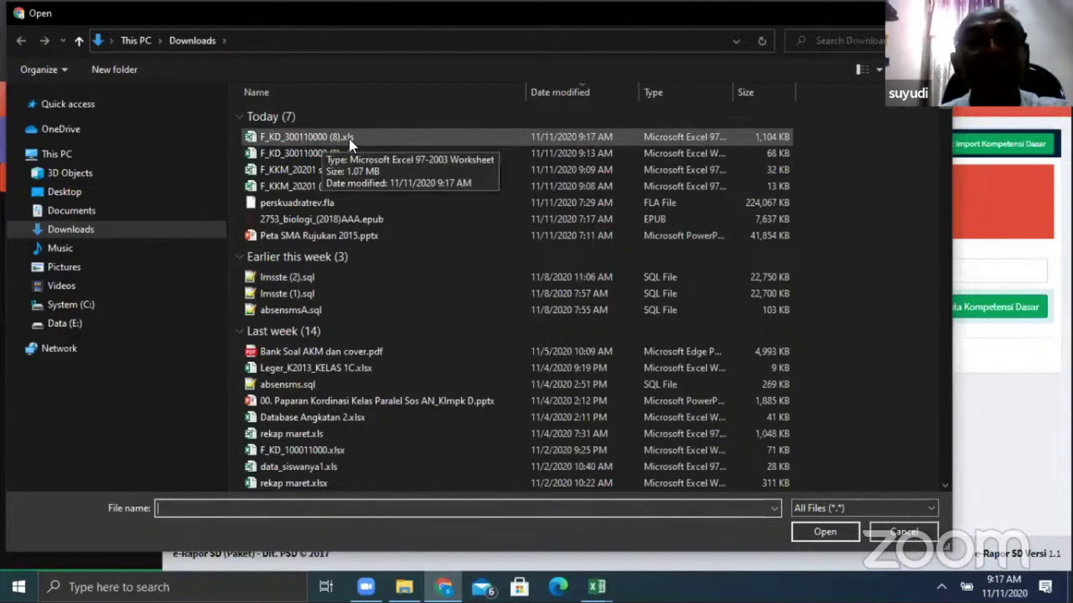
pyautogui.doubleClick(325, 136)
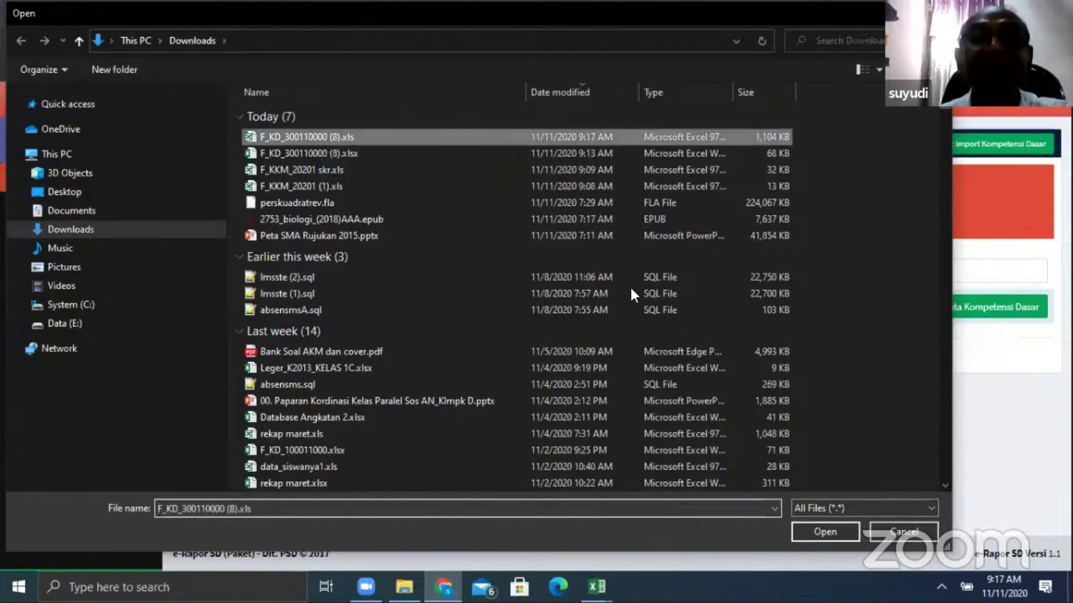
pyautogui.click(875, 316)
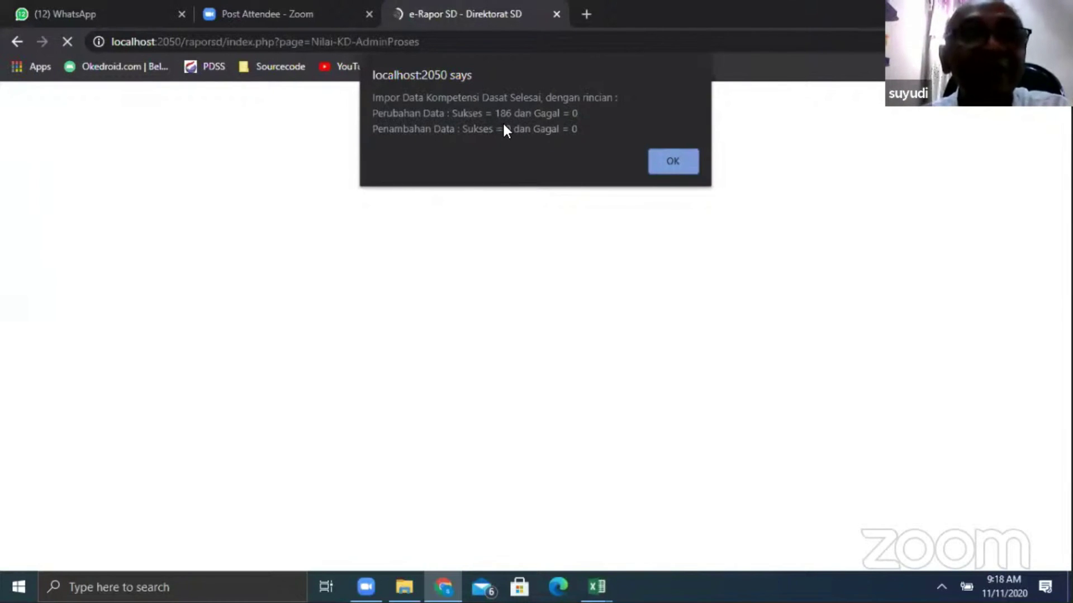
pyautogui.click(672, 161)
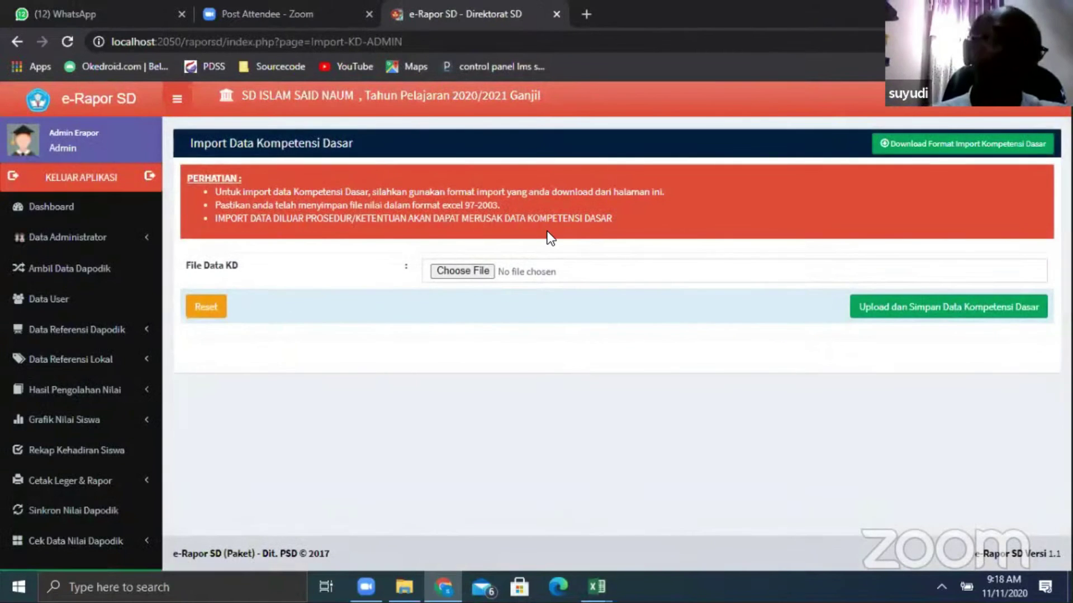
# Step: Open the Data Butir-Butir Sikap list under the local reference data
pyautogui.click(90, 361)
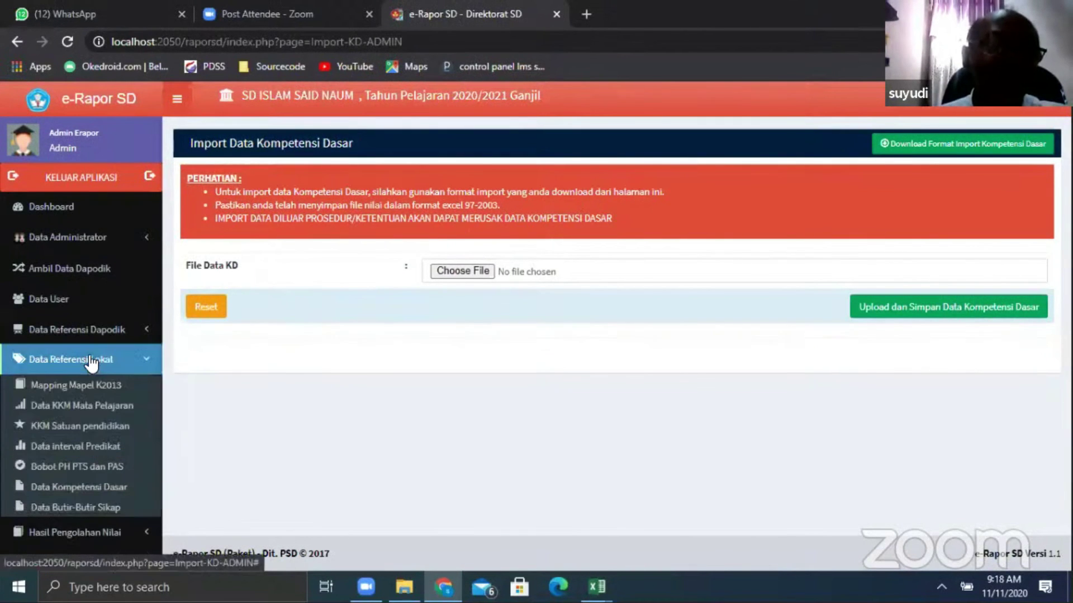
pyautogui.click(59, 509)
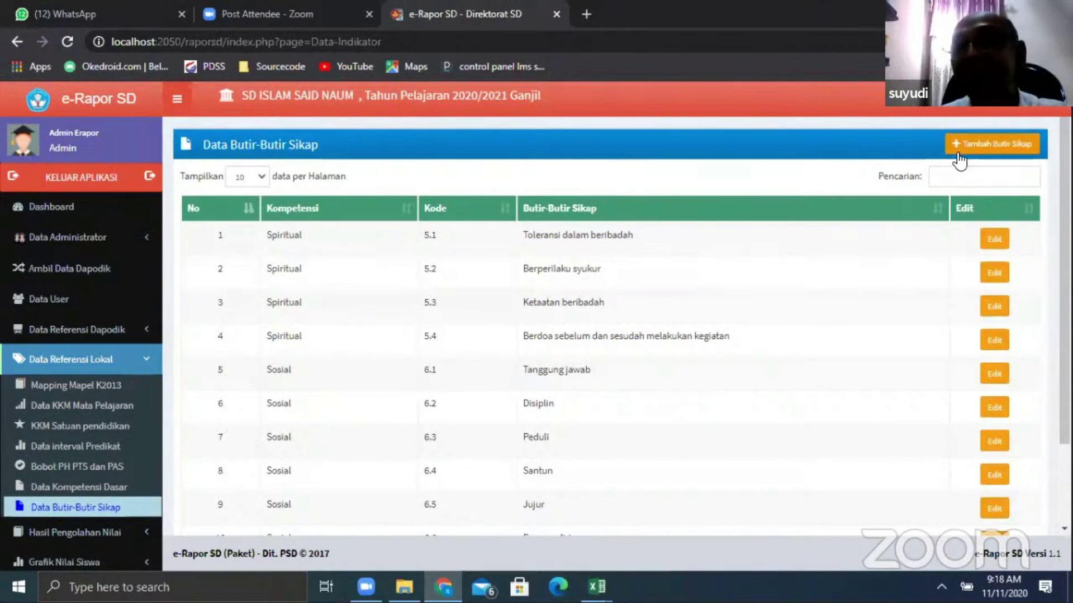
pyautogui.click(981, 152)
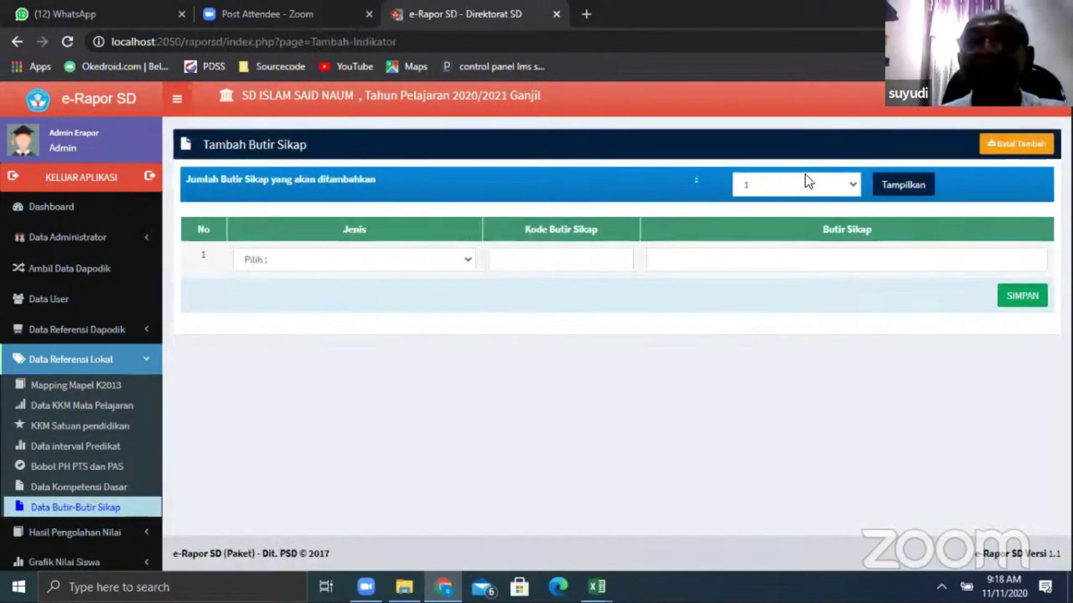
pyautogui.click(854, 181)
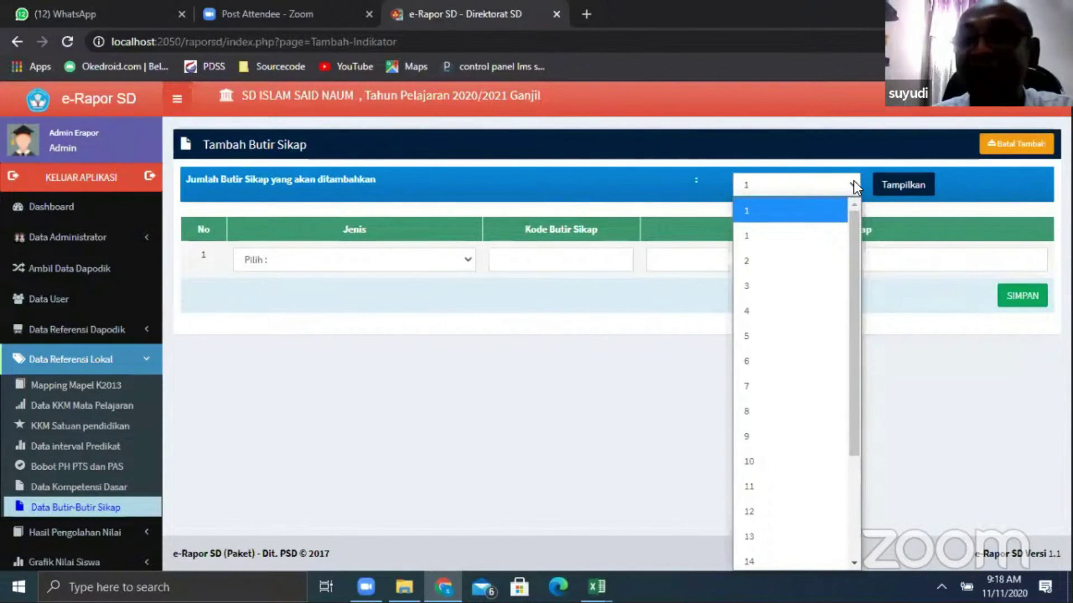
pyautogui.click(782, 336)
pyautogui.click(403, 265)
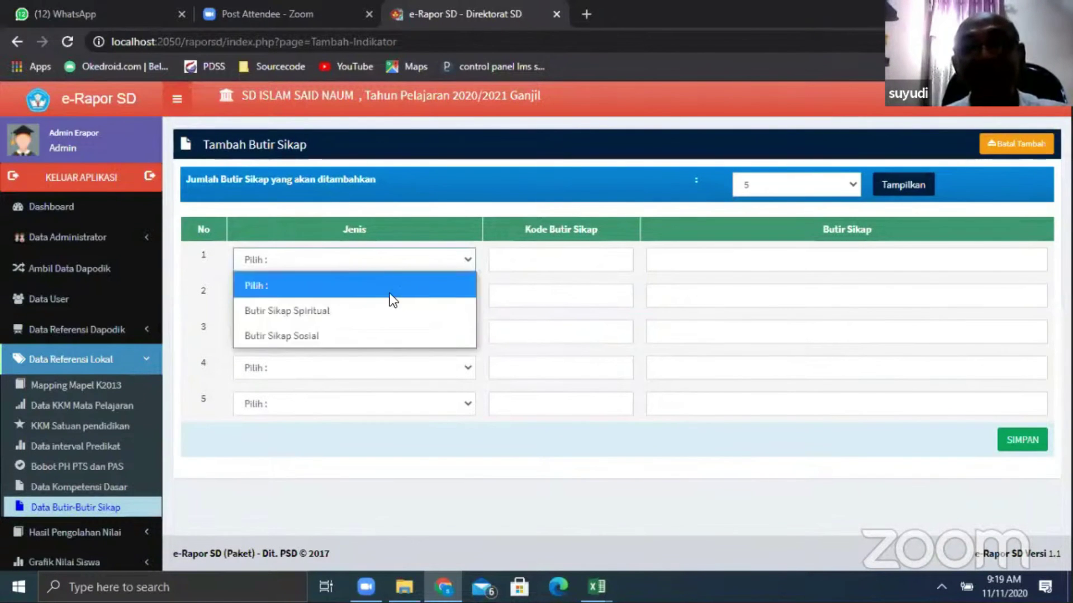
pyautogui.click(391, 313)
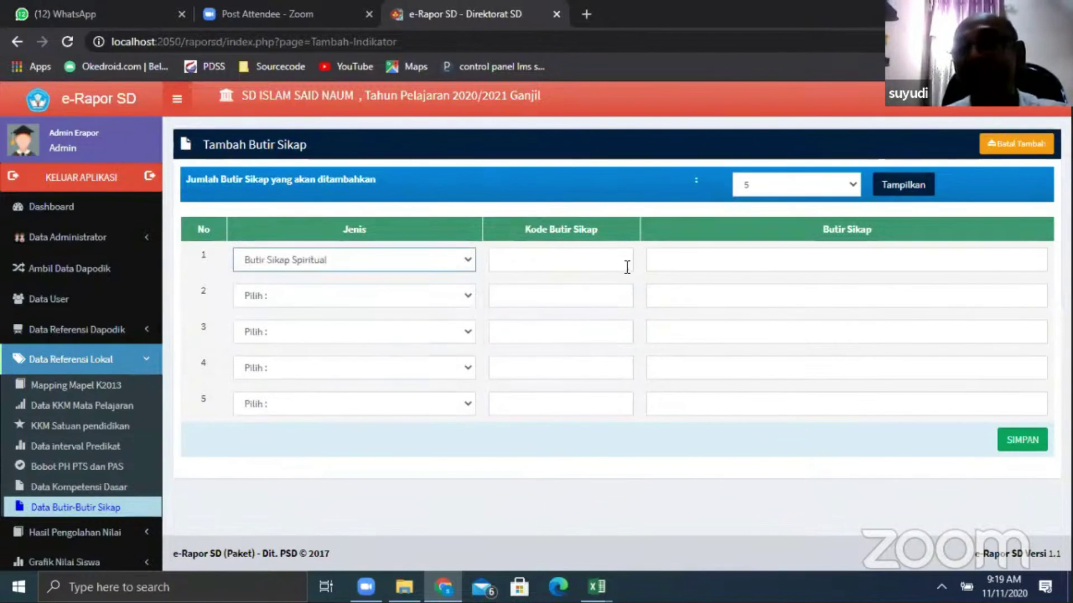
pyautogui.click(1034, 144)
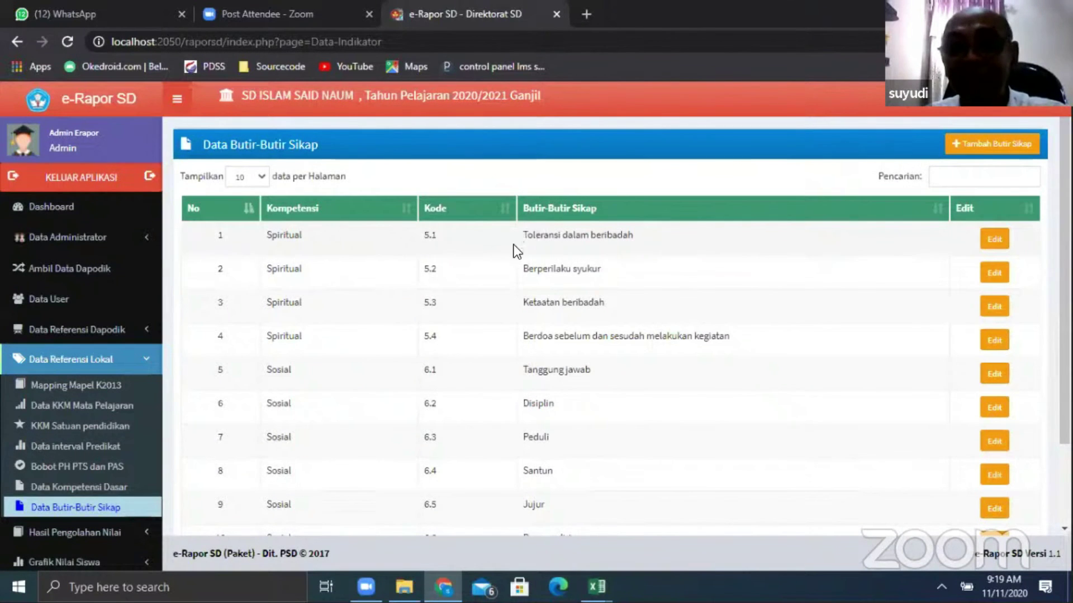
pyautogui.scroll(-2, 525, 332)
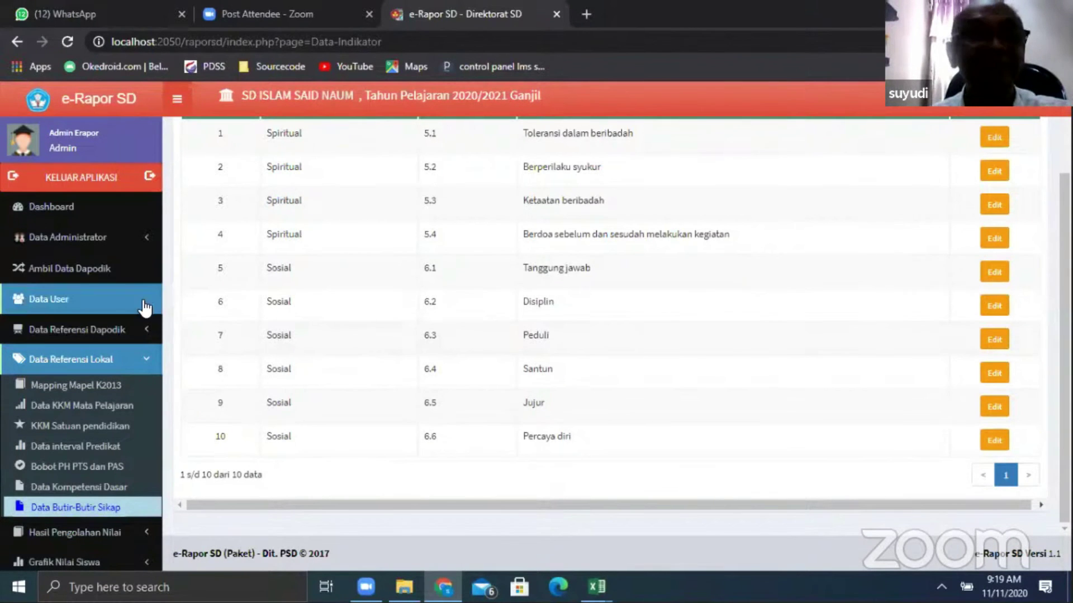
# Step: Open the Data User list and select the User ID of the first teacher
pyautogui.click(66, 298)
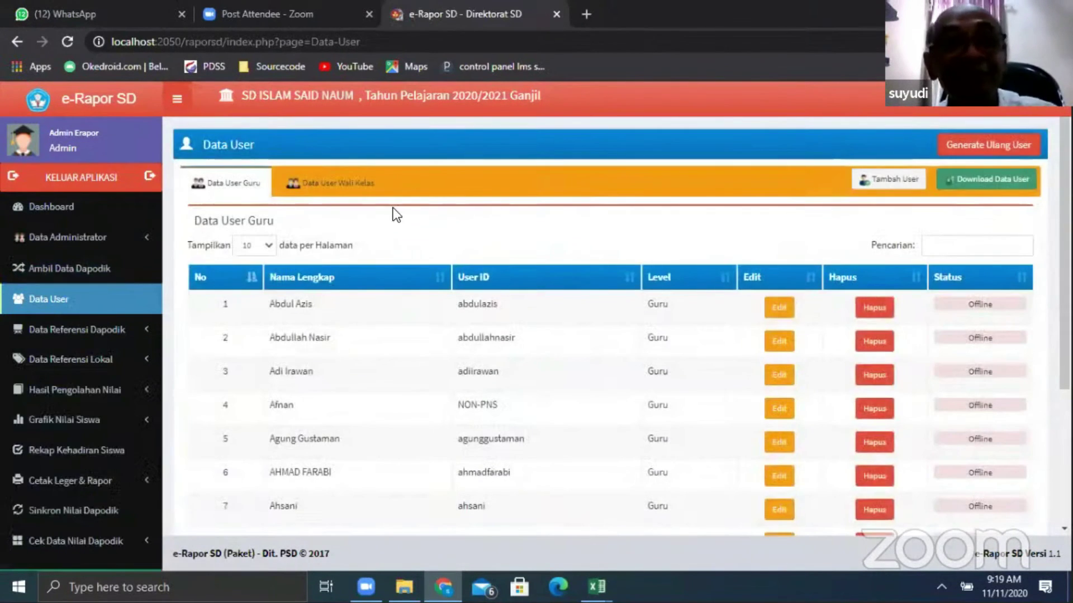
pyautogui.moveTo(459, 302); pyautogui.dragTo(502, 310)
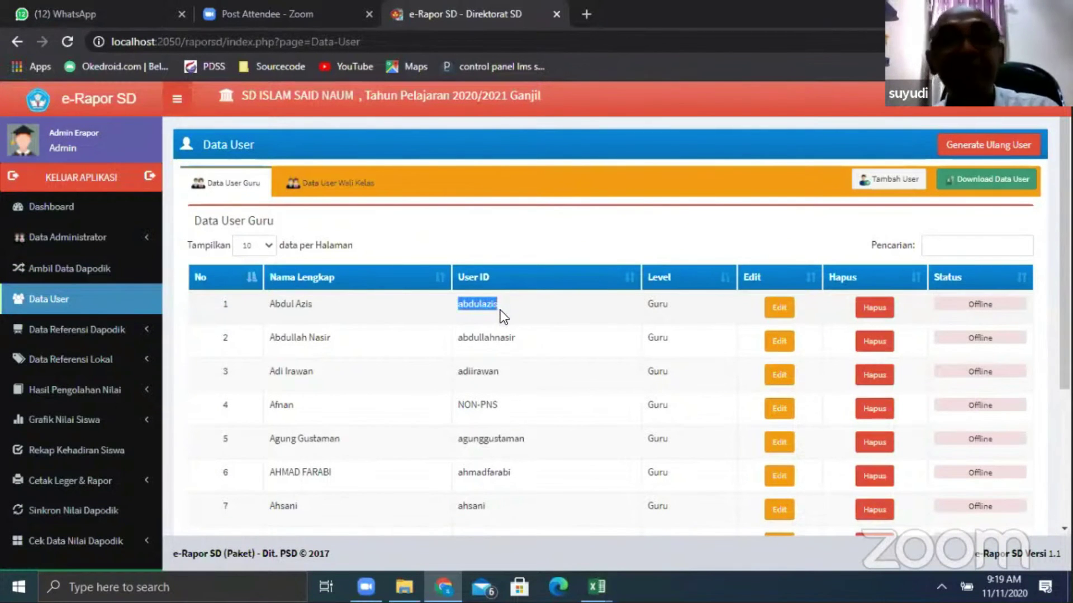